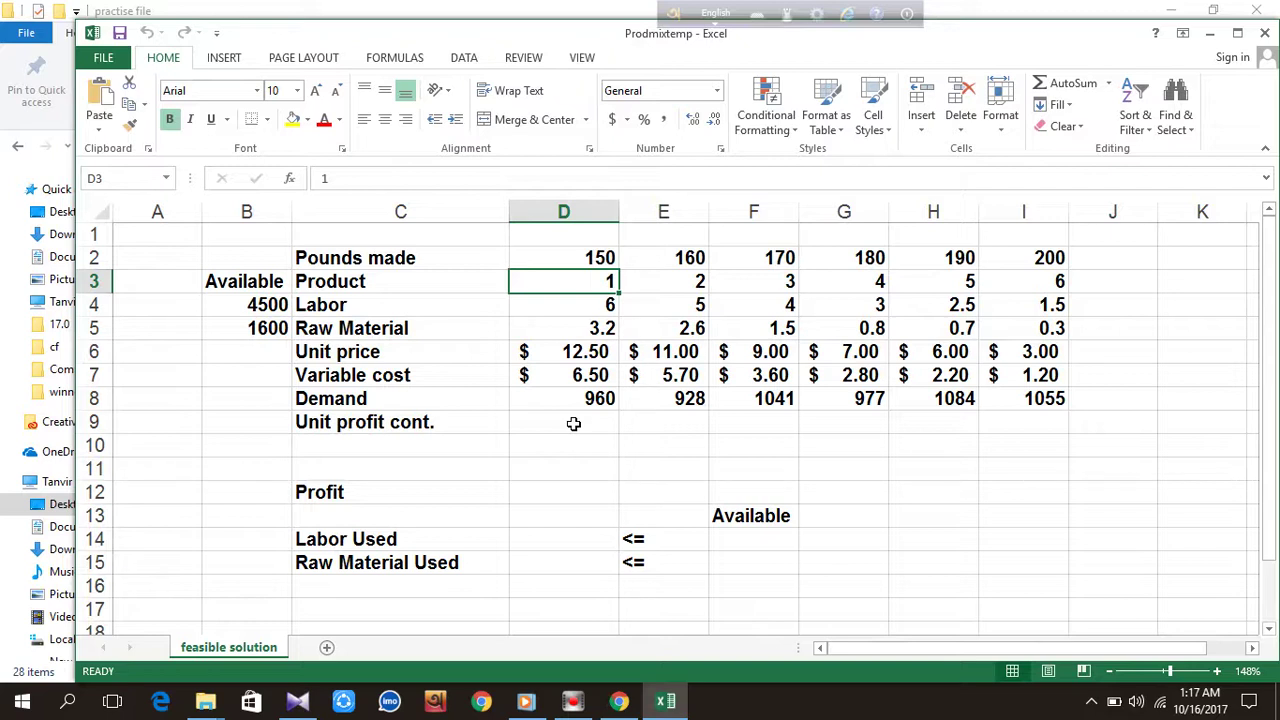
Enter =D6-D7 in D9 and fill it across D9:I9, giving unit profits $6.00 through $1.80.
left_click(573, 424)
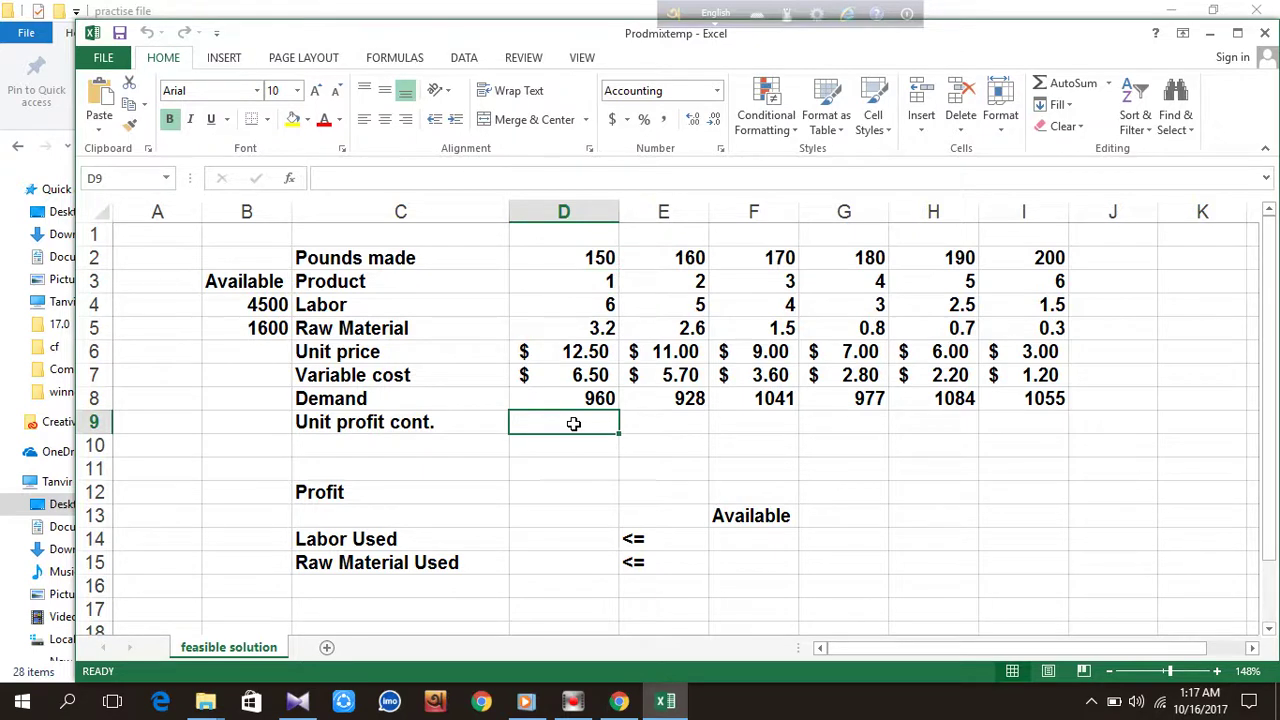
type("=")
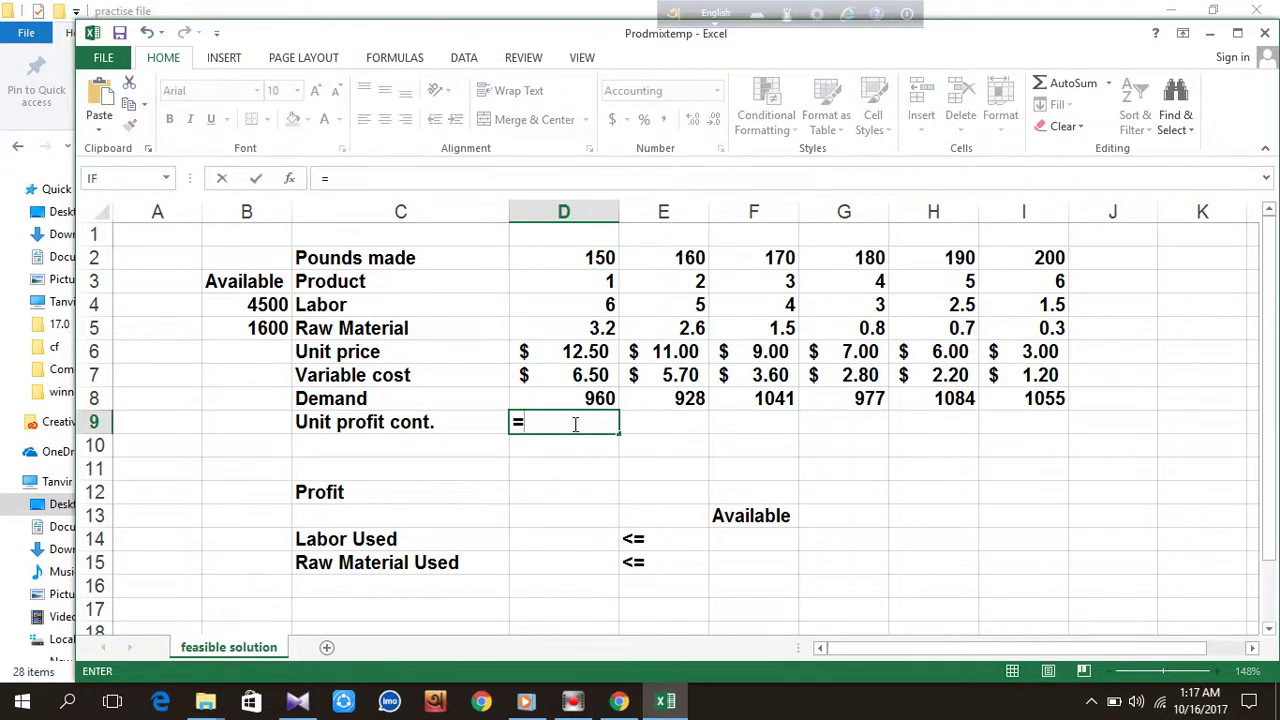
left_click(578, 357)
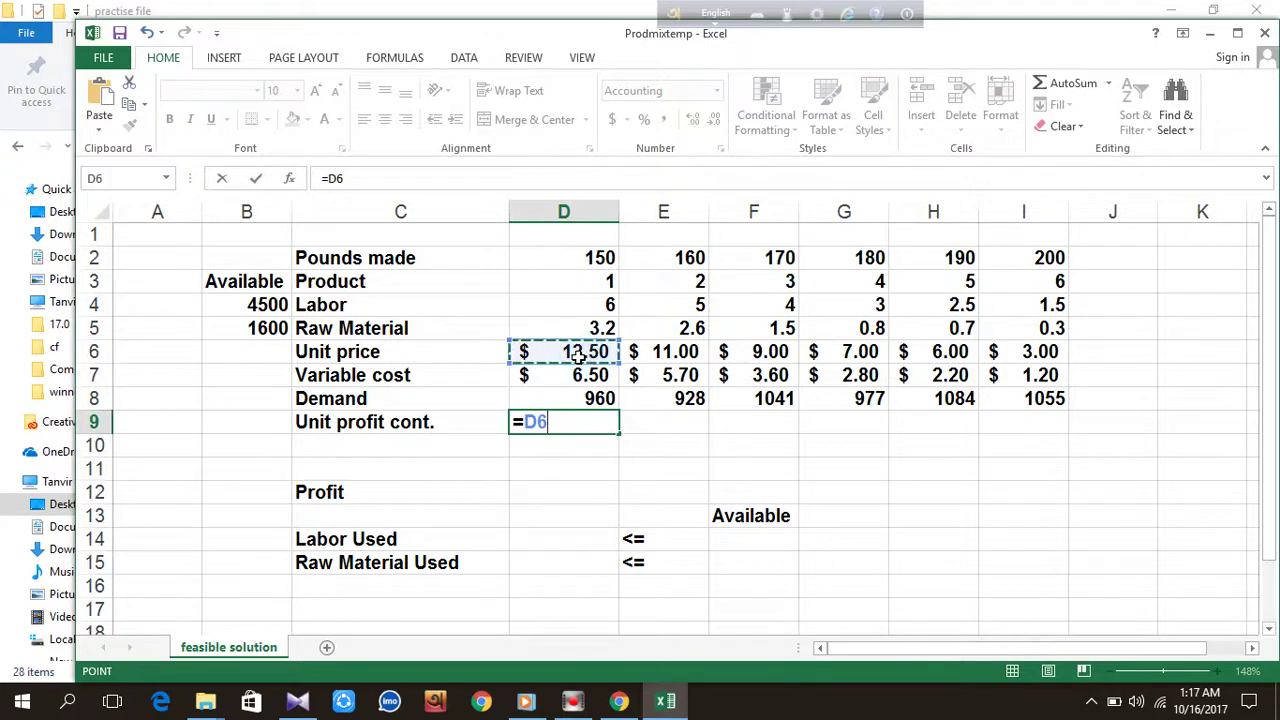
type("-")
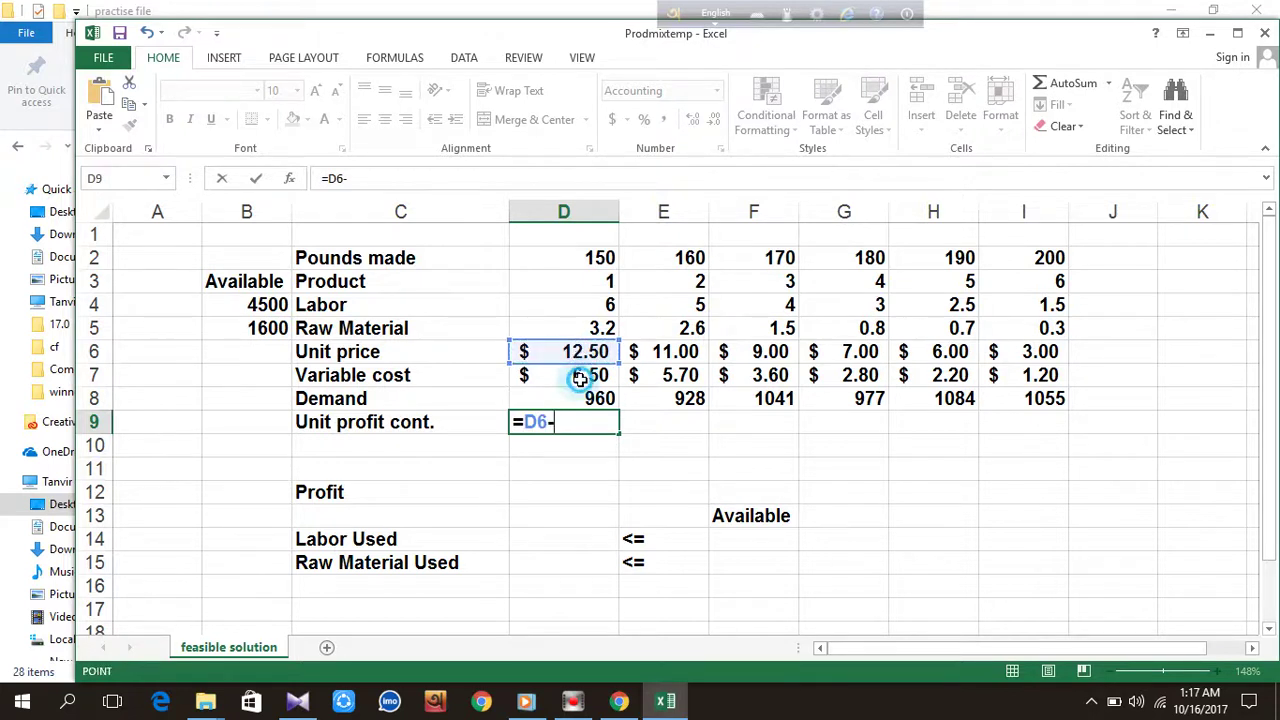
left_click(579, 378)
key("Return")
left_click(605, 424)
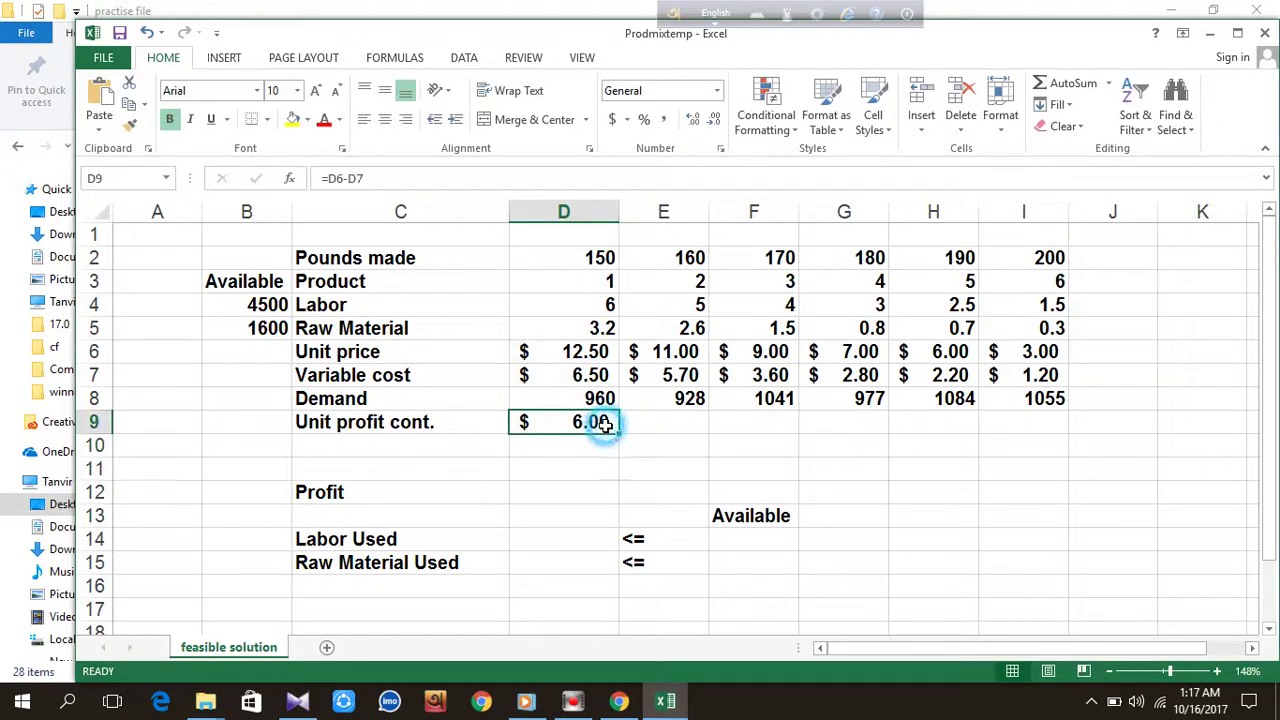
left_click_drag(621, 432, 1063, 424)
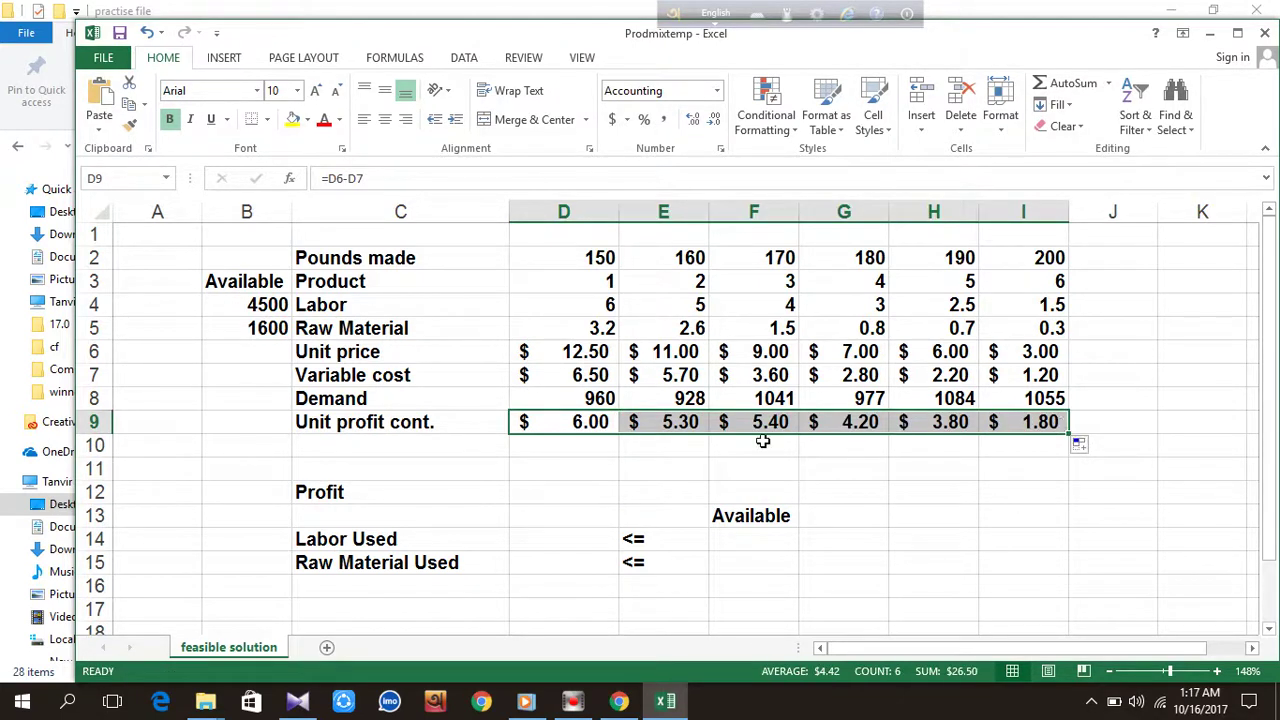
Enter =SUMPRODUCT(D2:I2,D9:I9) in D12 so Profit shows $4,504.00.
left_click(561, 494)
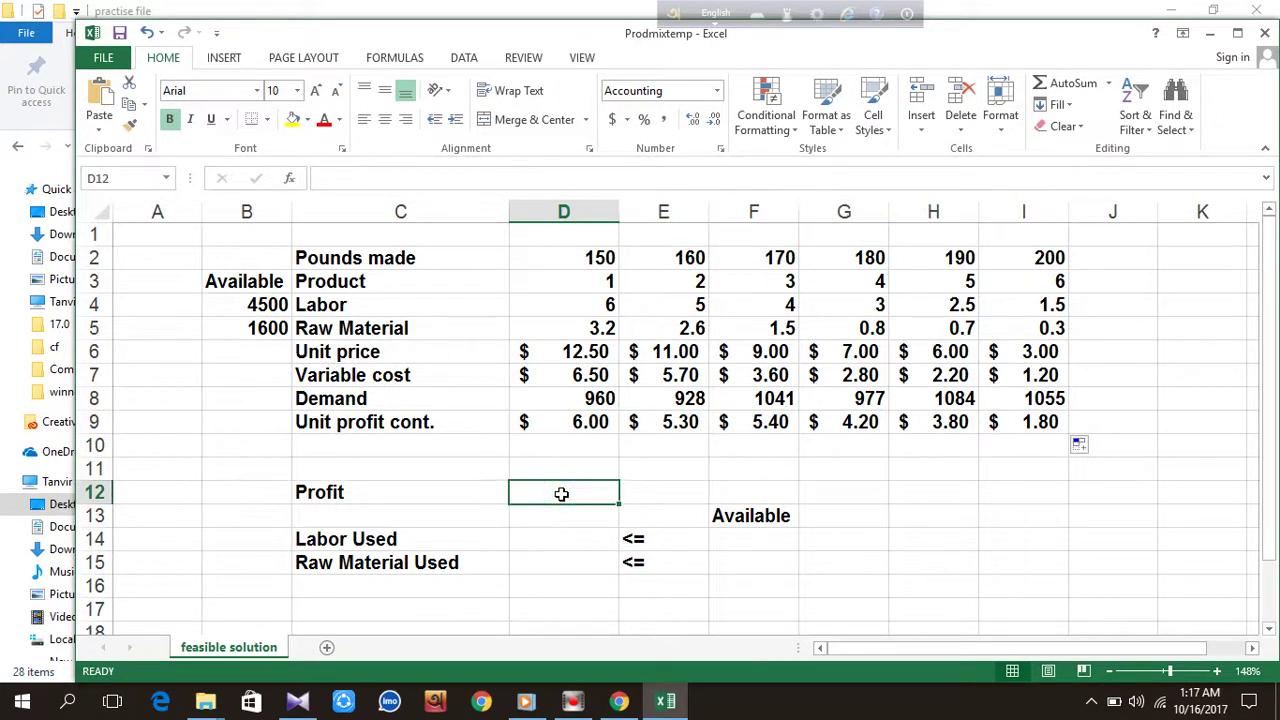
type("=sum")
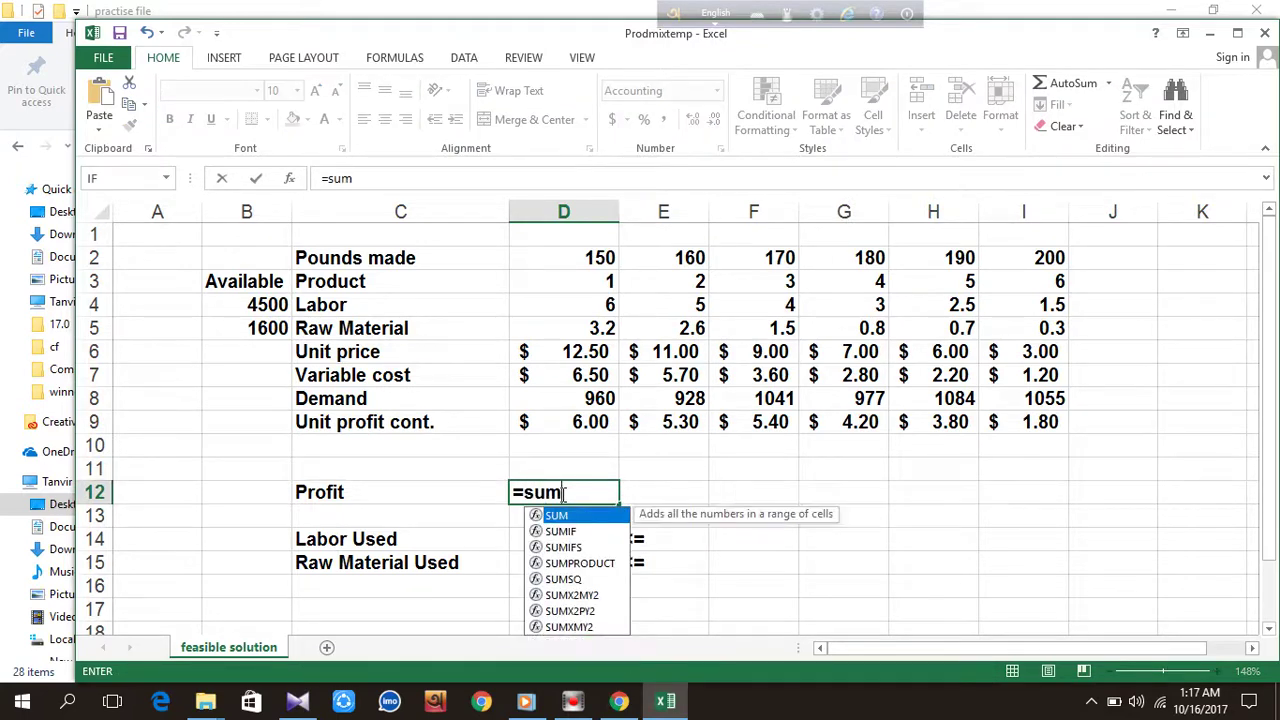
type("p")
key("Tab")
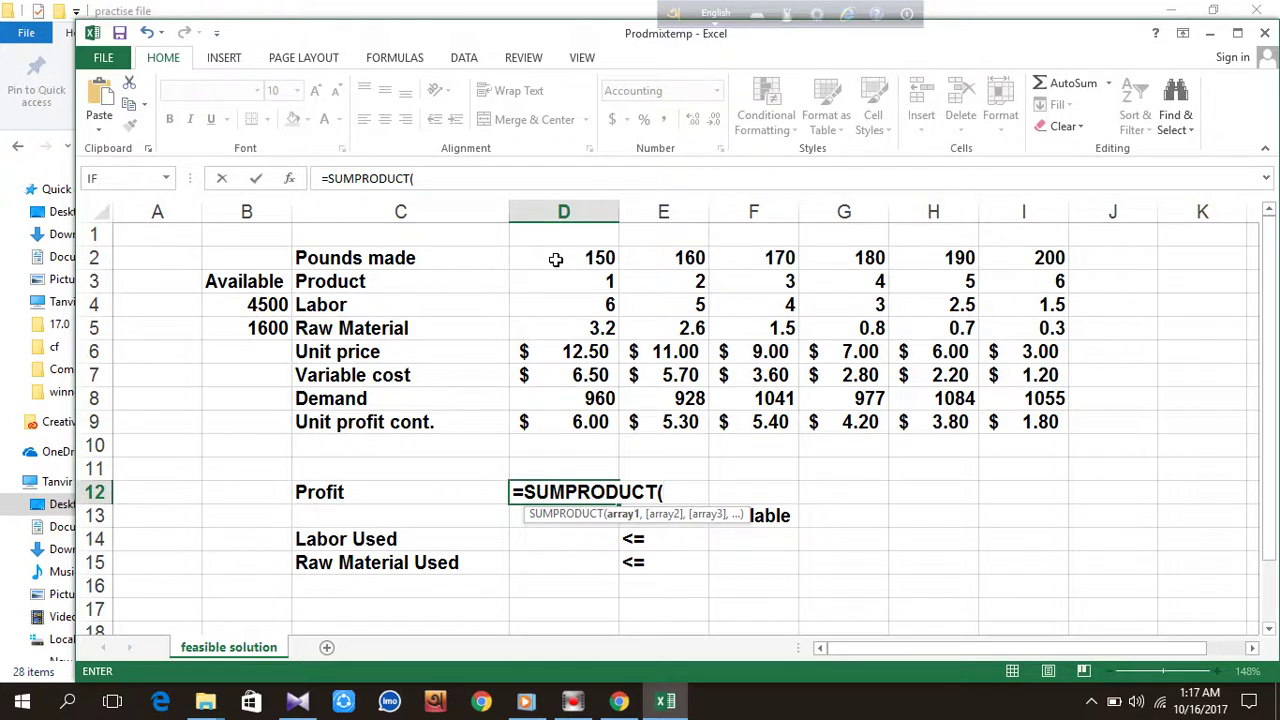
left_click_drag(556, 259, 1013, 258)
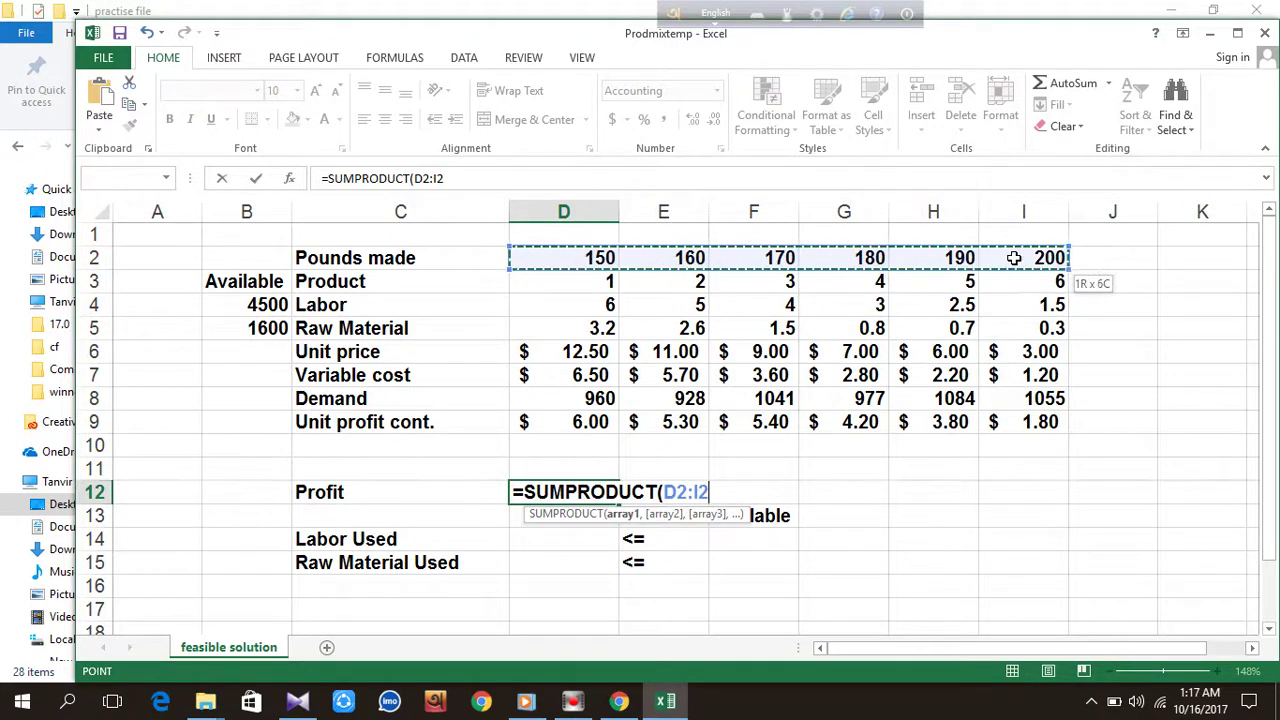
type(",")
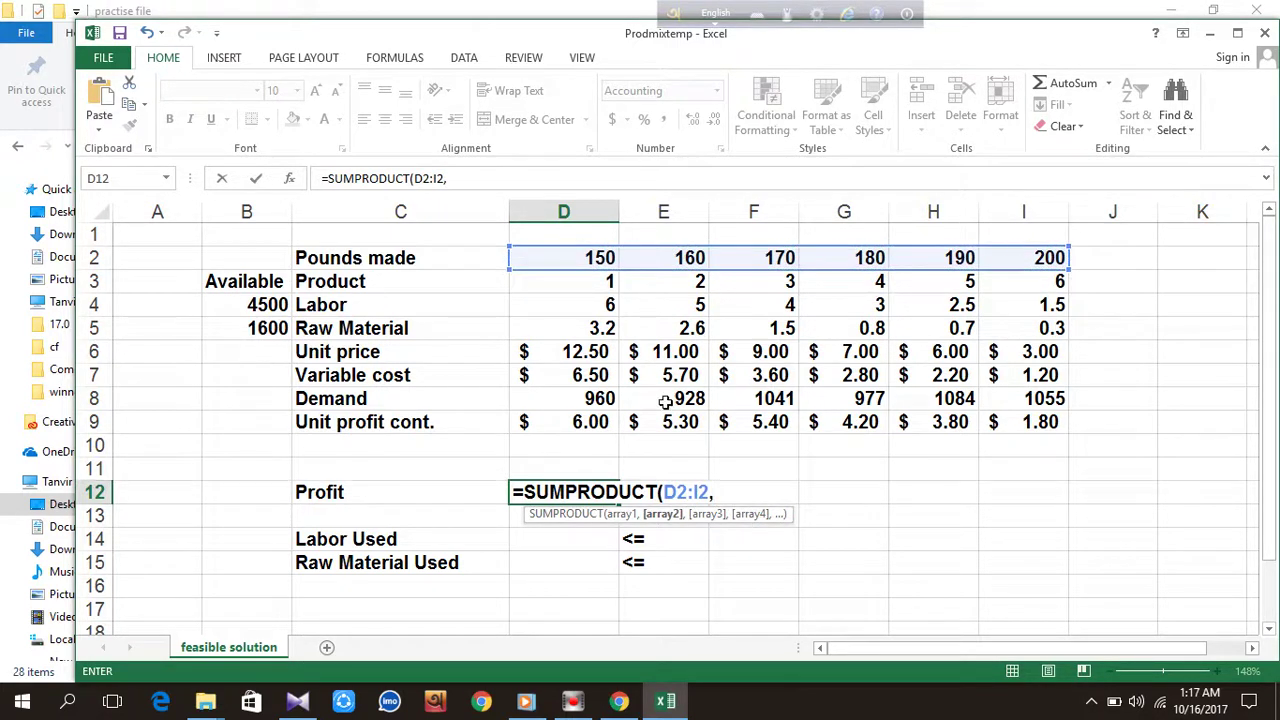
left_click_drag(565, 422, 1040, 424)
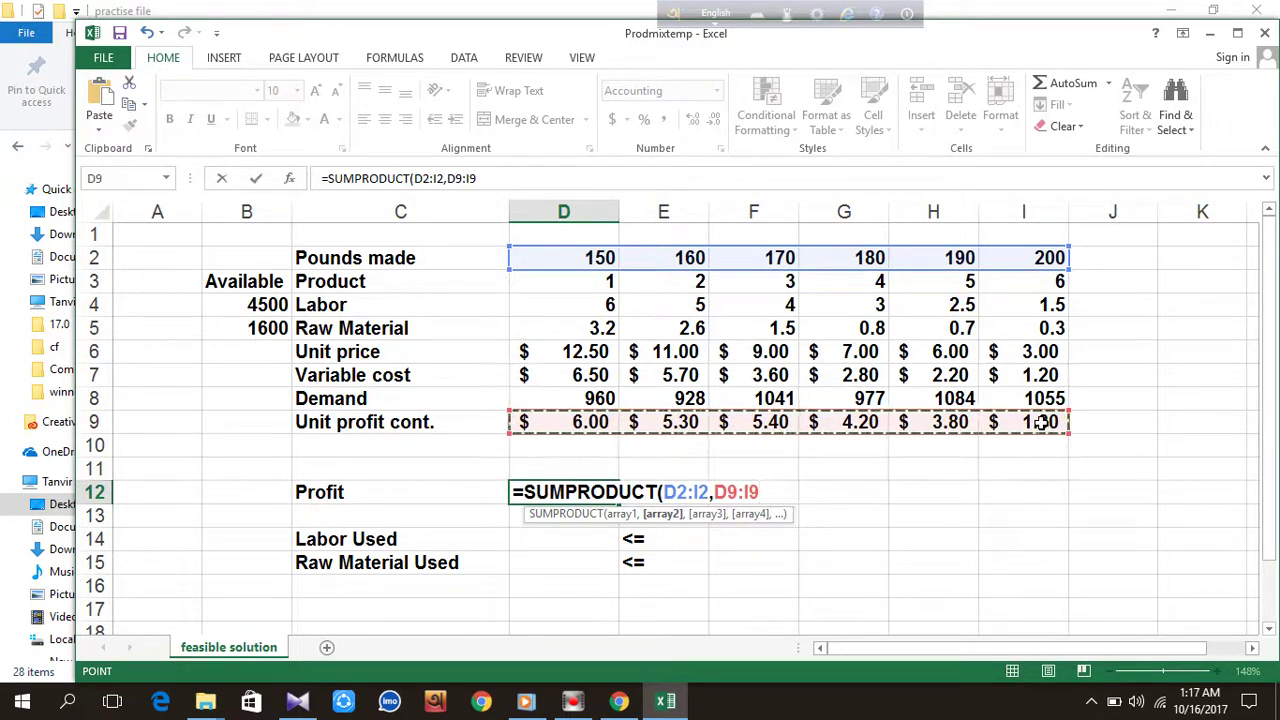
key("Return")
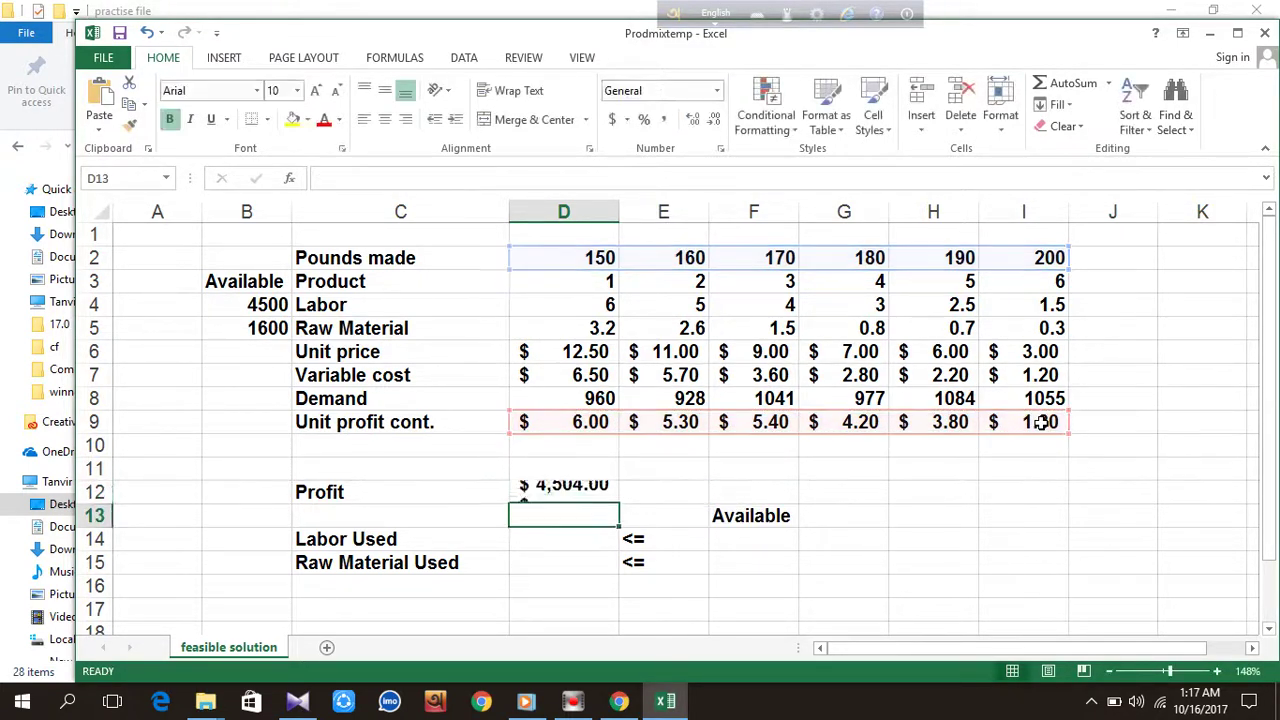
Enter =SUMPRODUCT(D2:I2,D4:I4) in D14 so Labor Used shows 3695.
left_click(563, 540)
type("=")
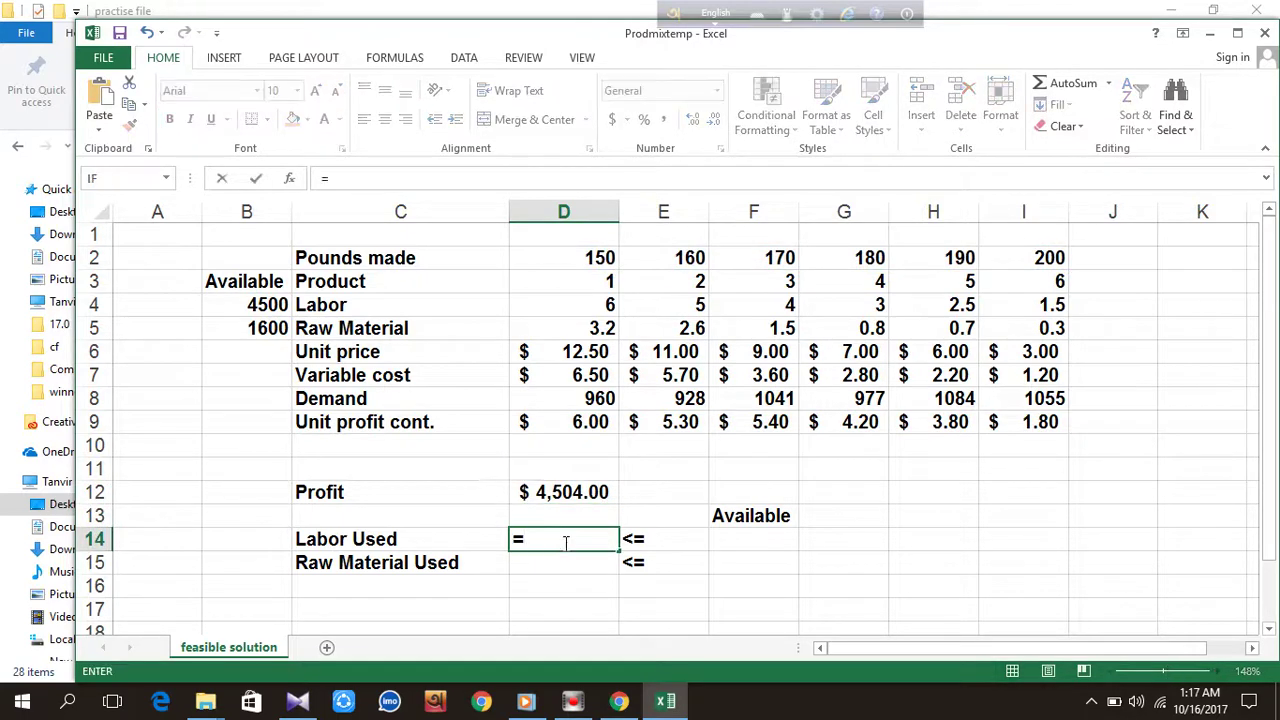
type("sump")
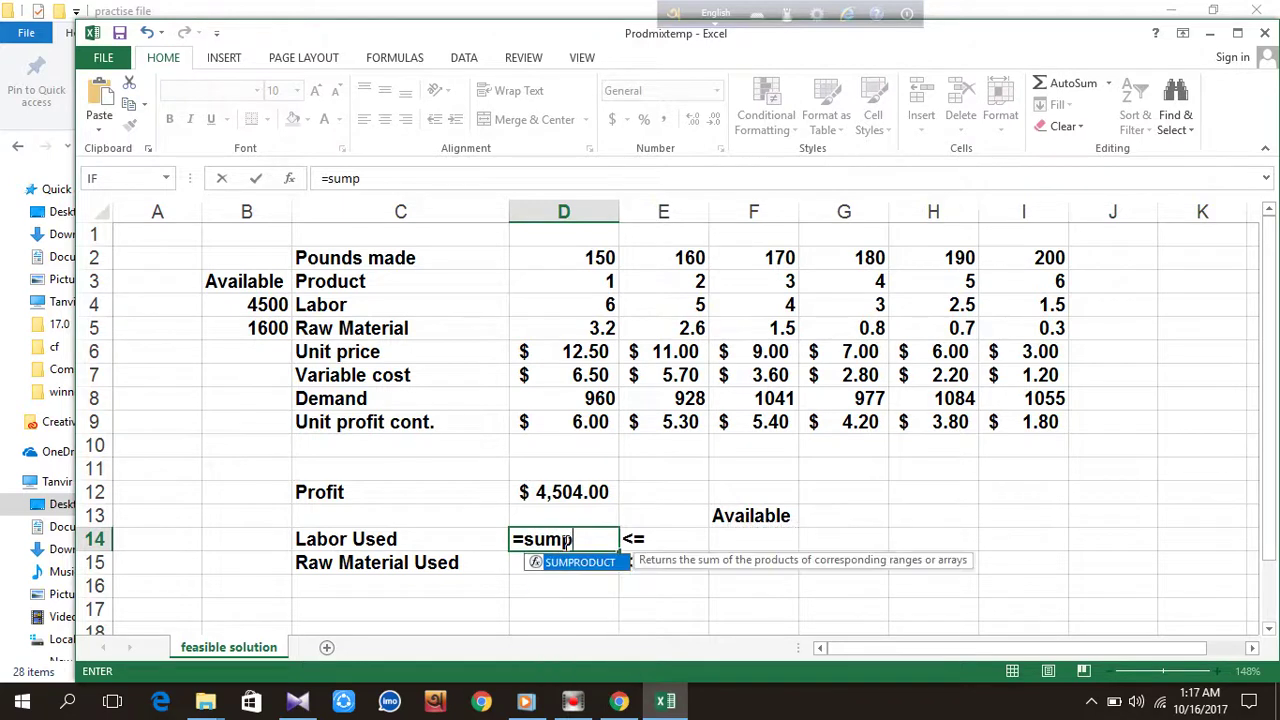
key("Tab")
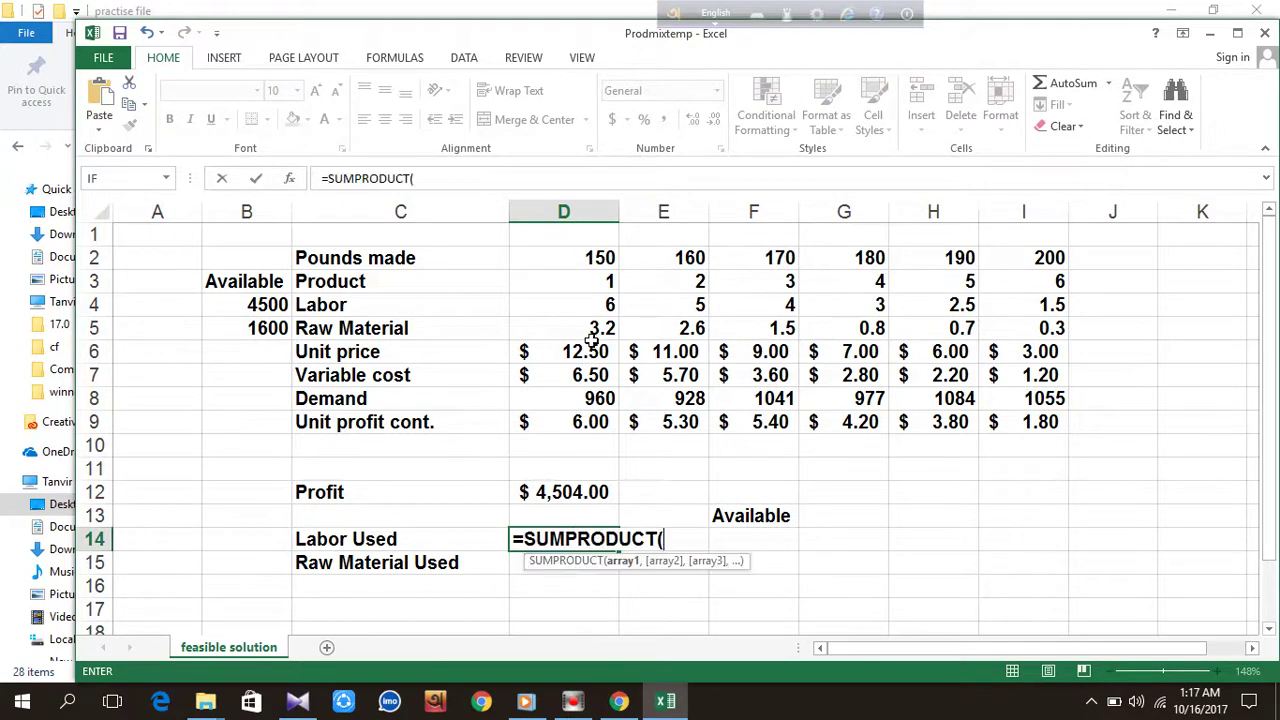
left_click(560, 255)
left_click_drag(560, 253, 1040, 260)
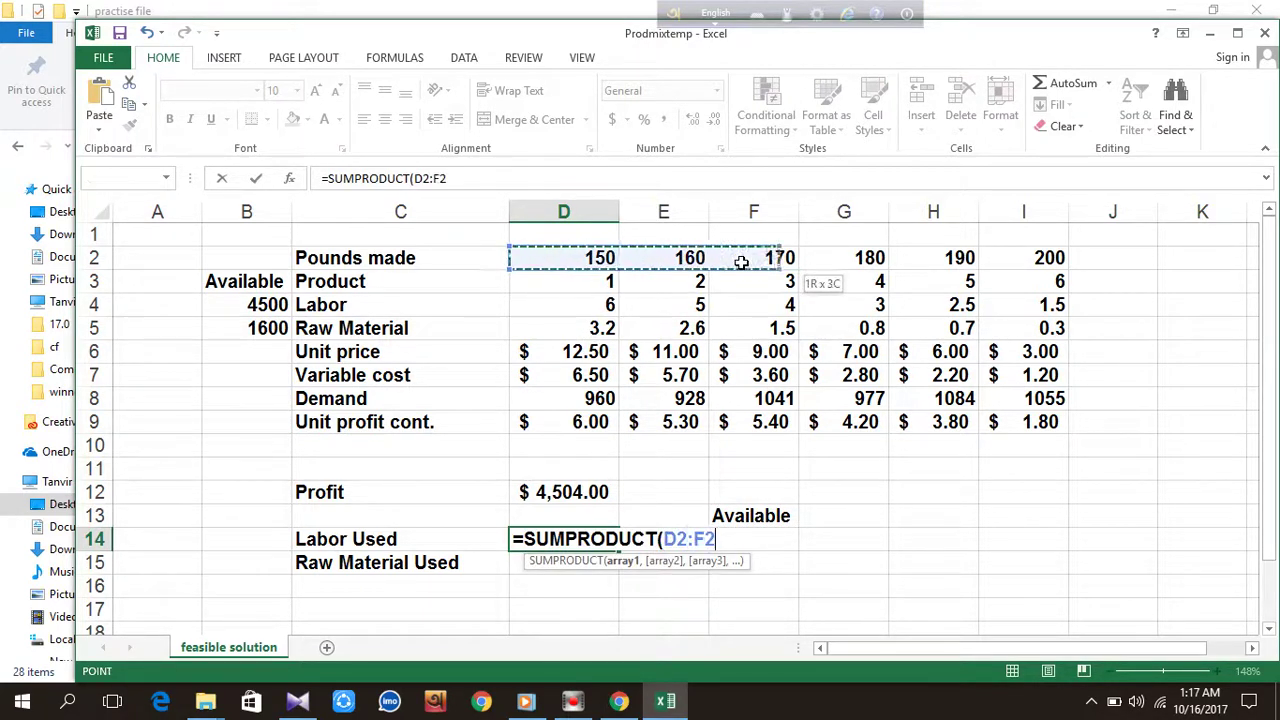
type(",")
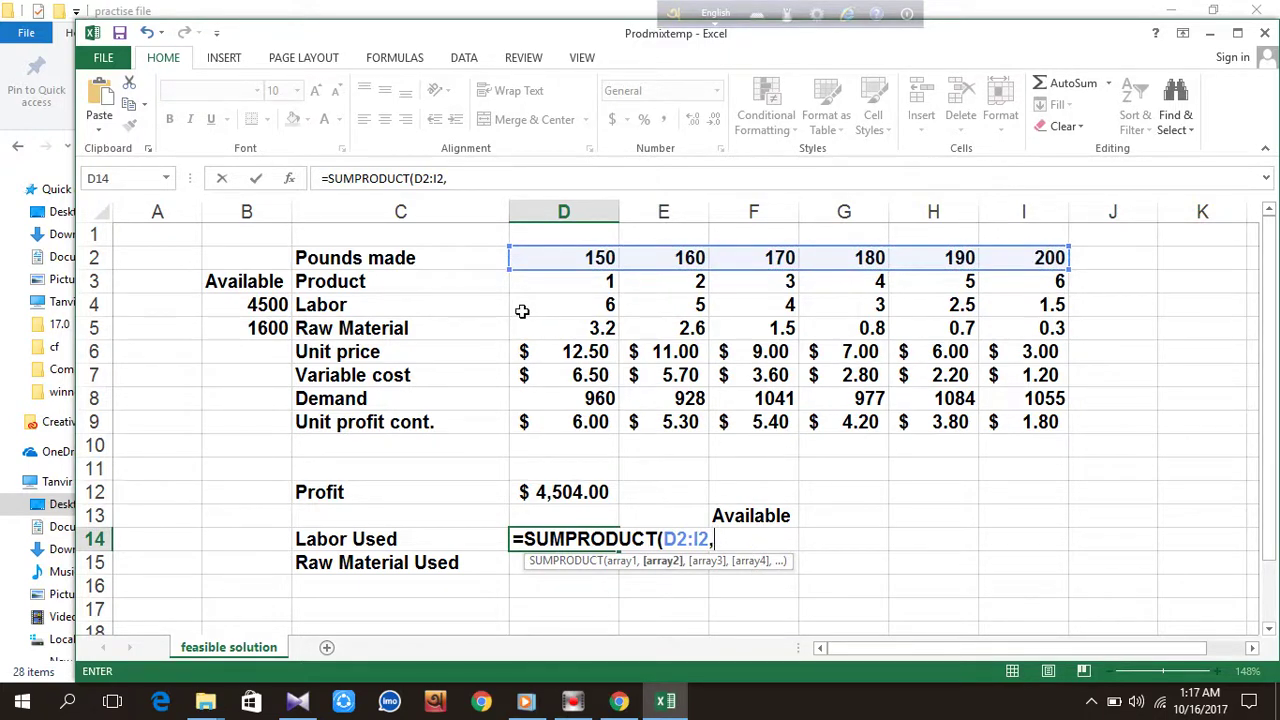
left_click_drag(525, 304, 1025, 307)
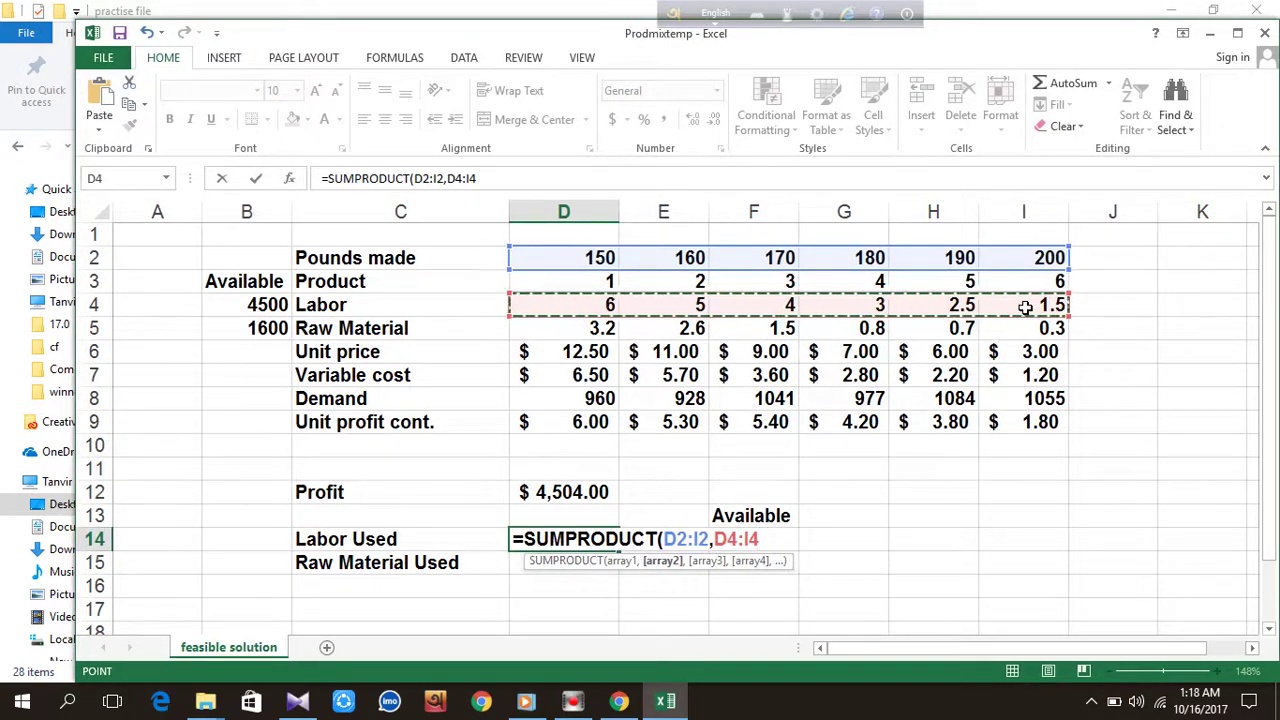
type(")")
key("Return")
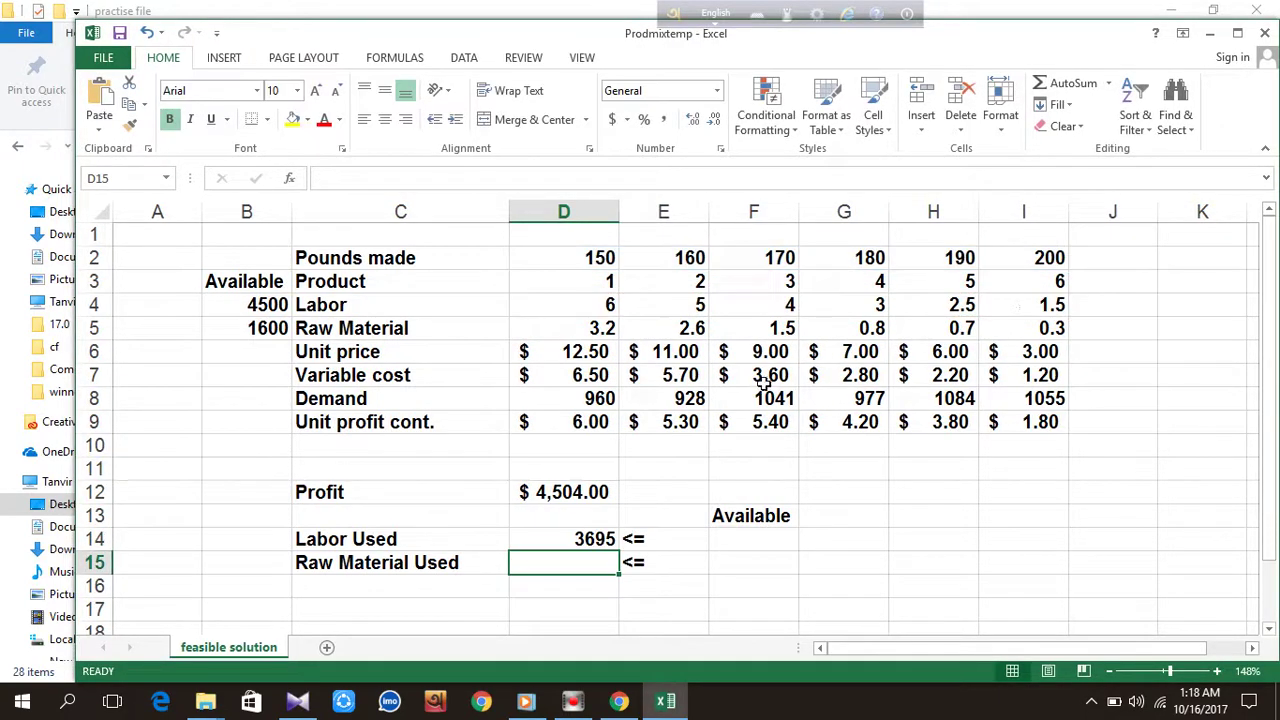
Enter =SUMPRODUCT(D2:I2,D5:I5) in D15 so Raw Material Used shows 1488.
type("=sum")
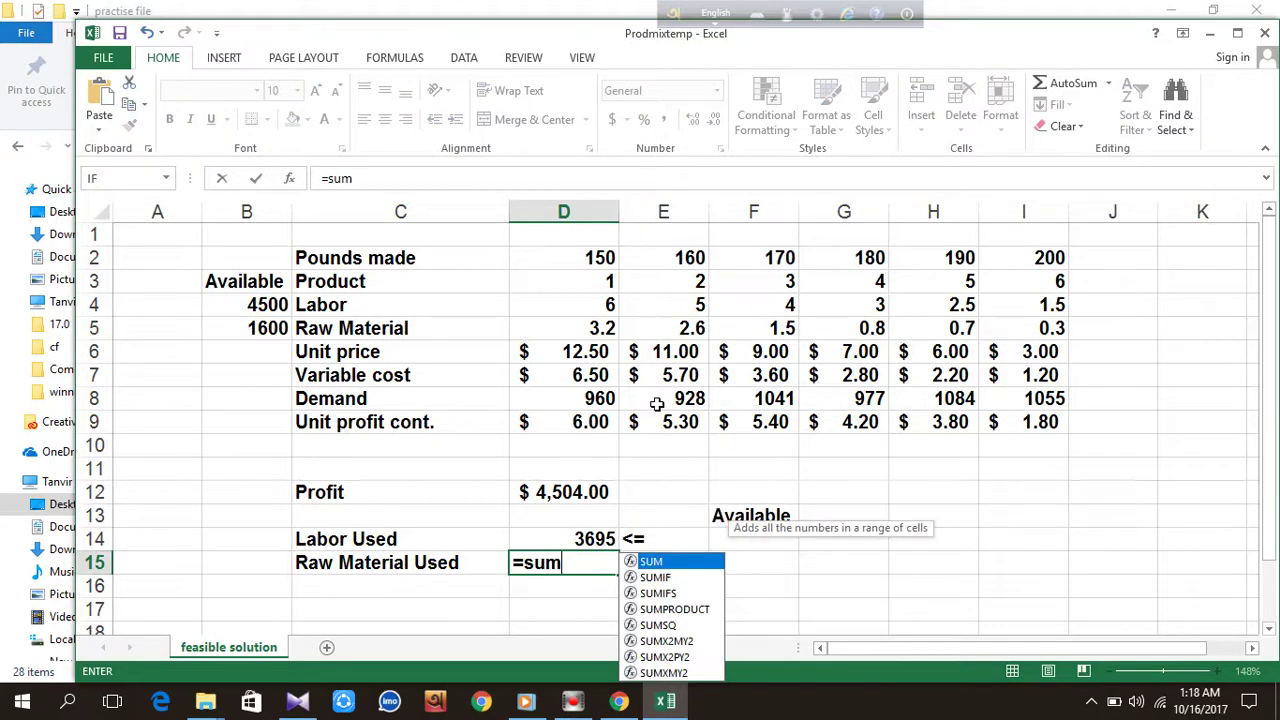
type("p")
key("Tab")
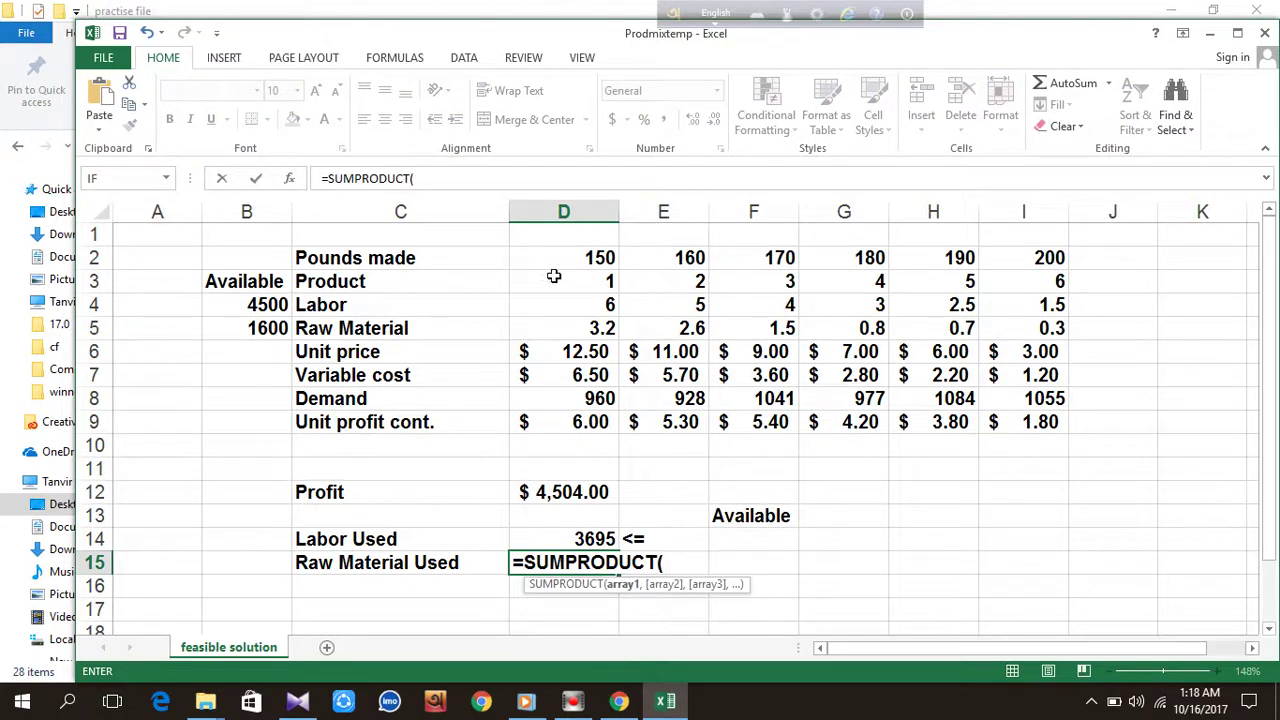
left_click_drag(551, 250, 1028, 258)
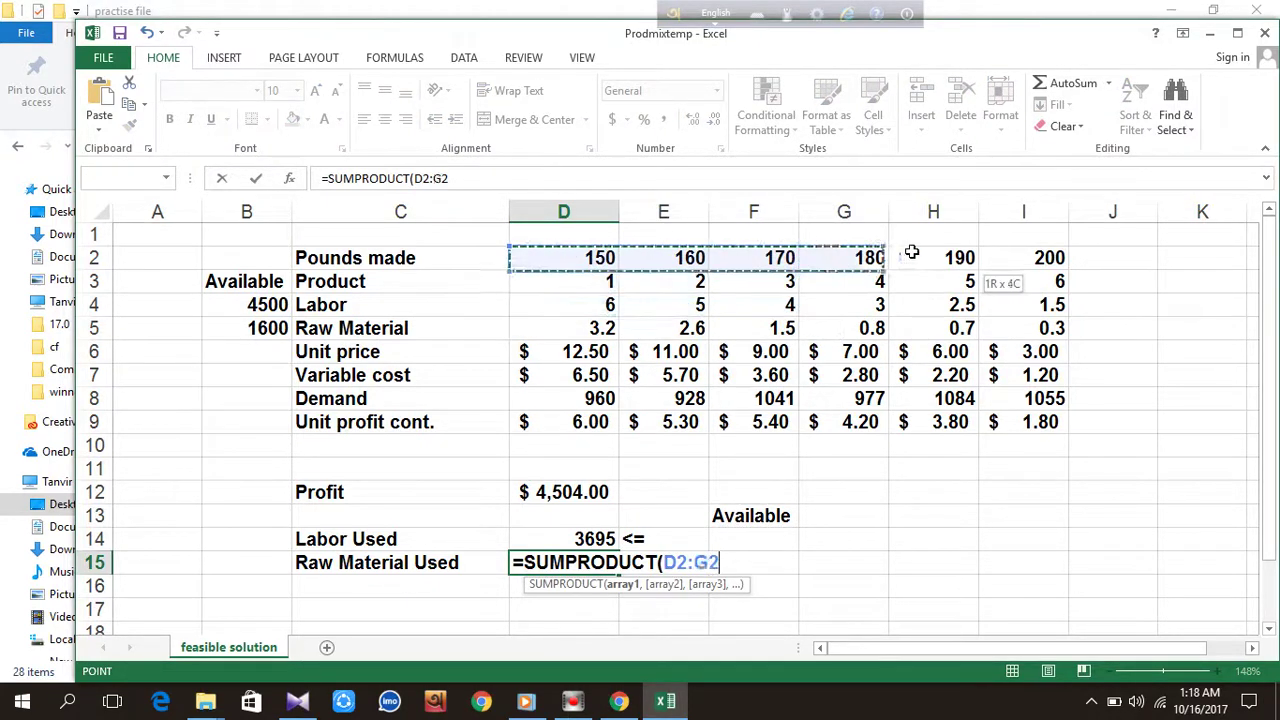
type(",")
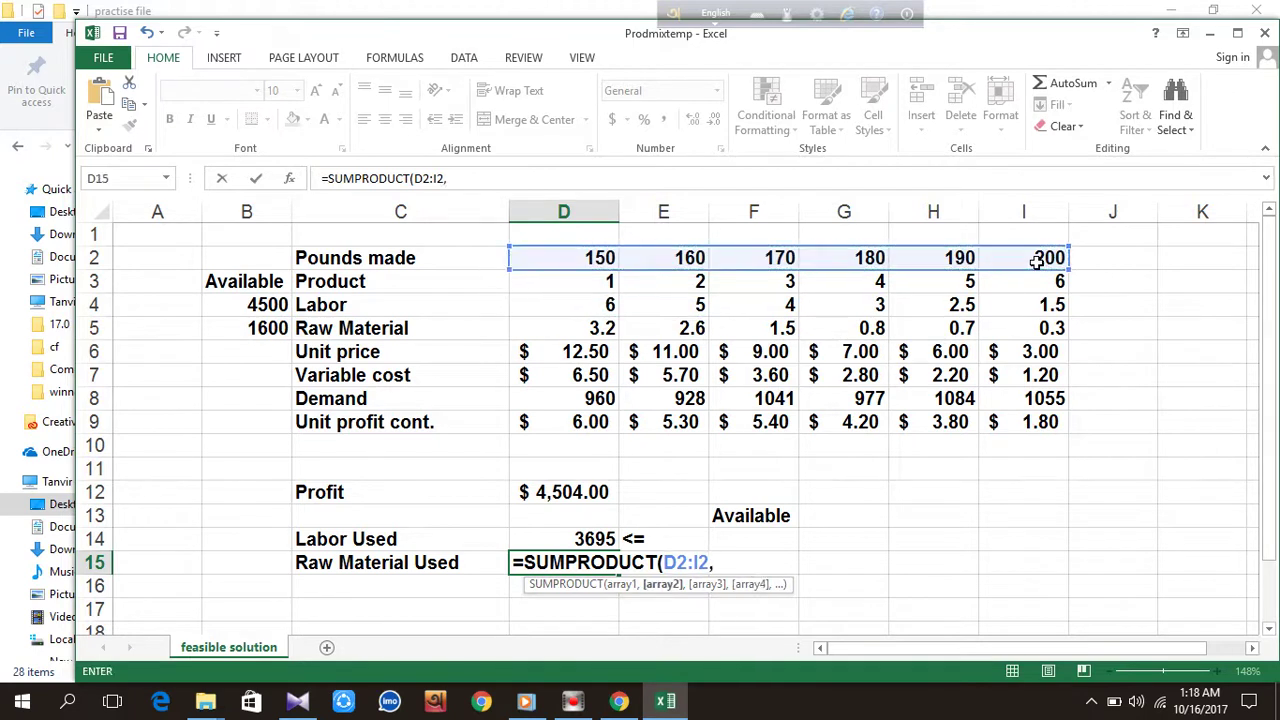
mouse_move(552, 308)
left_mouse_down()
mouse_move(769, 328)
mouse_move(1050, 325)
left_mouse_up()
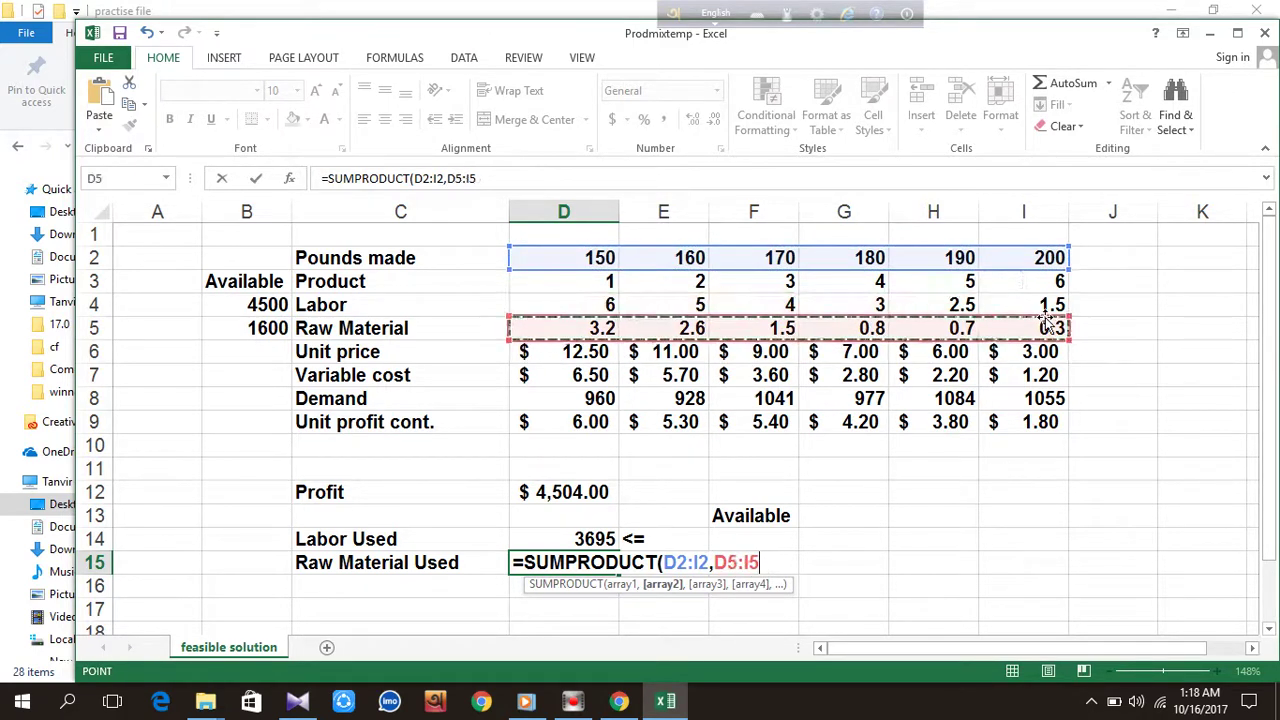
type(")")
key("Return")
Link Available cells F14 to B4 (4500) and F15 to B5 (1600).
left_click(766, 538)
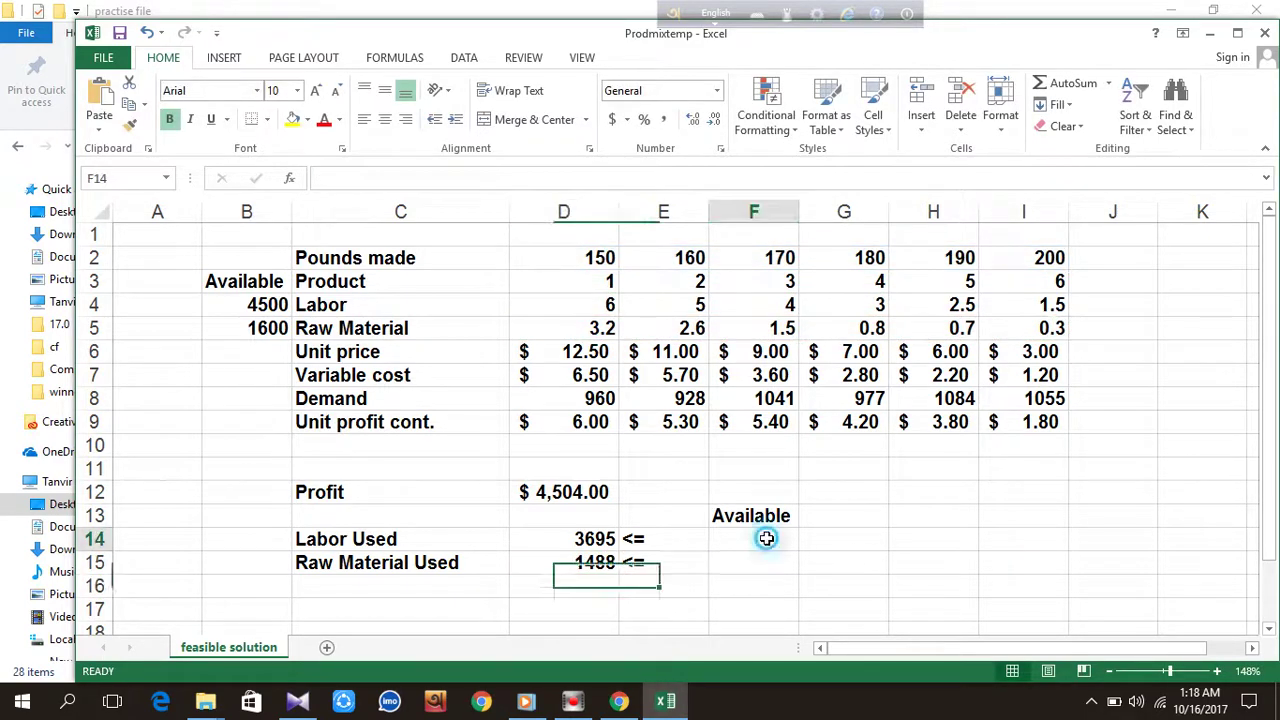
type("=")
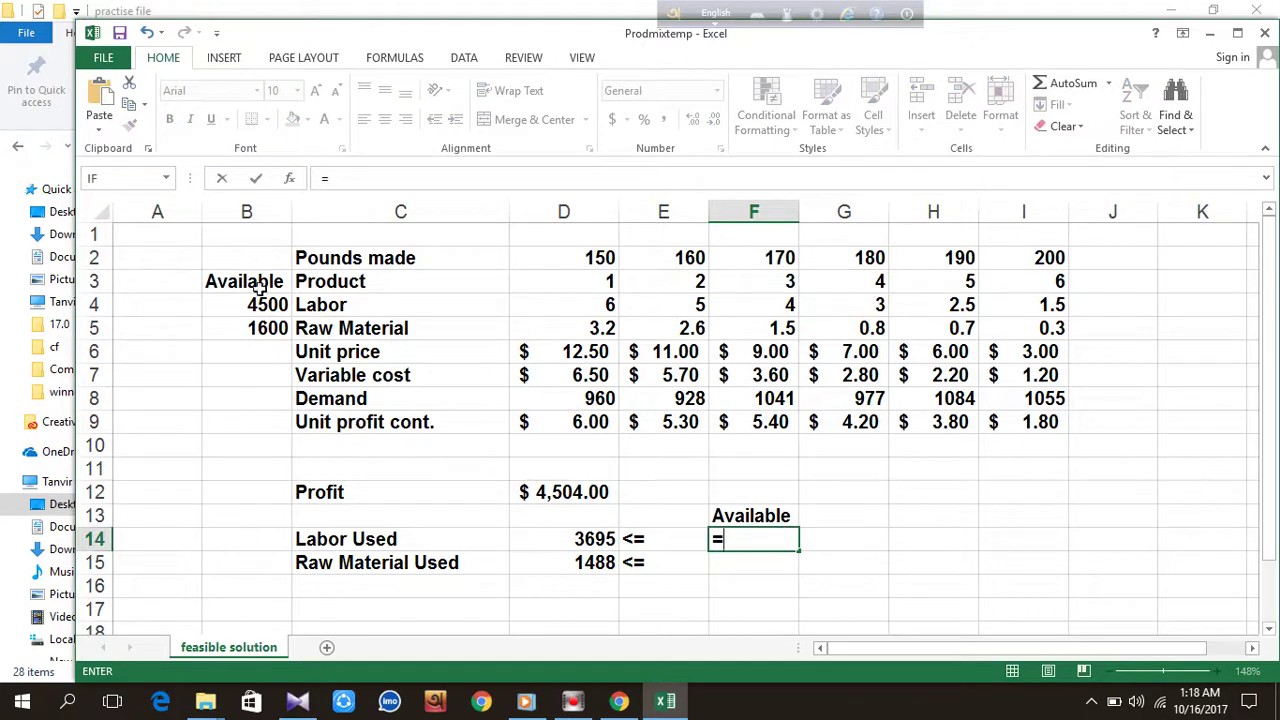
left_click(257, 304)
key("Return")
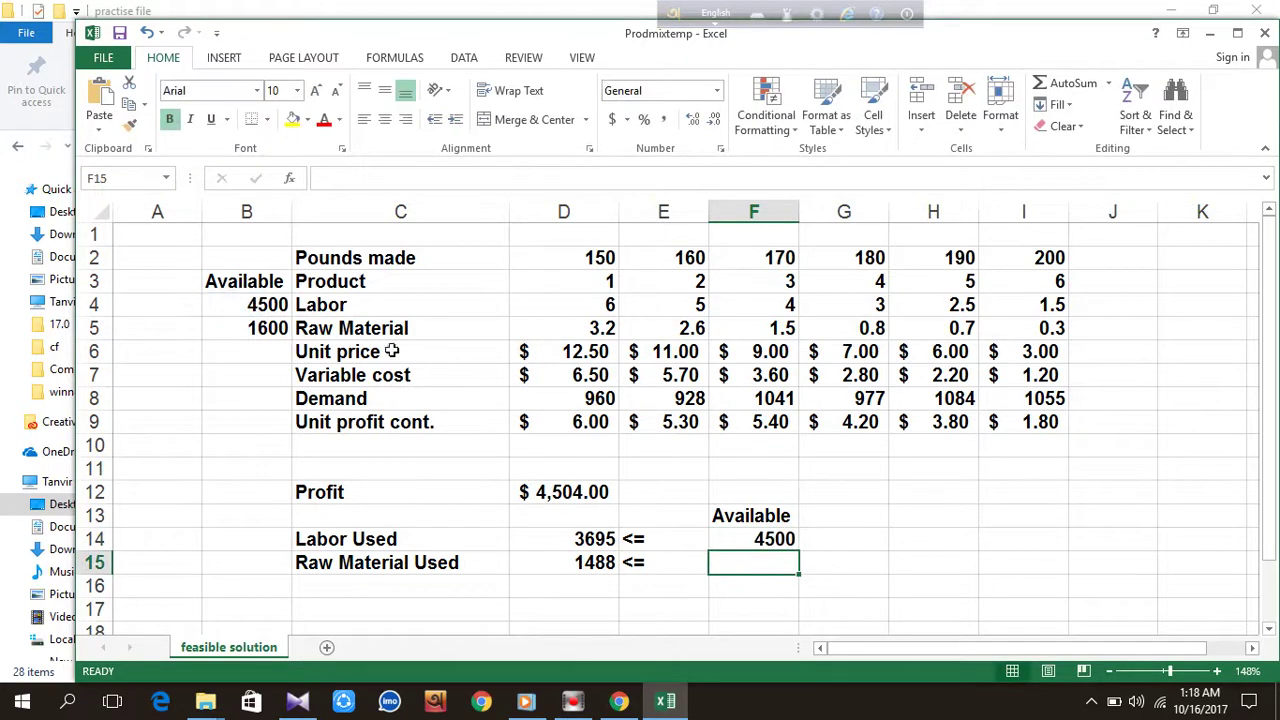
type("=")
left_click(258, 331)
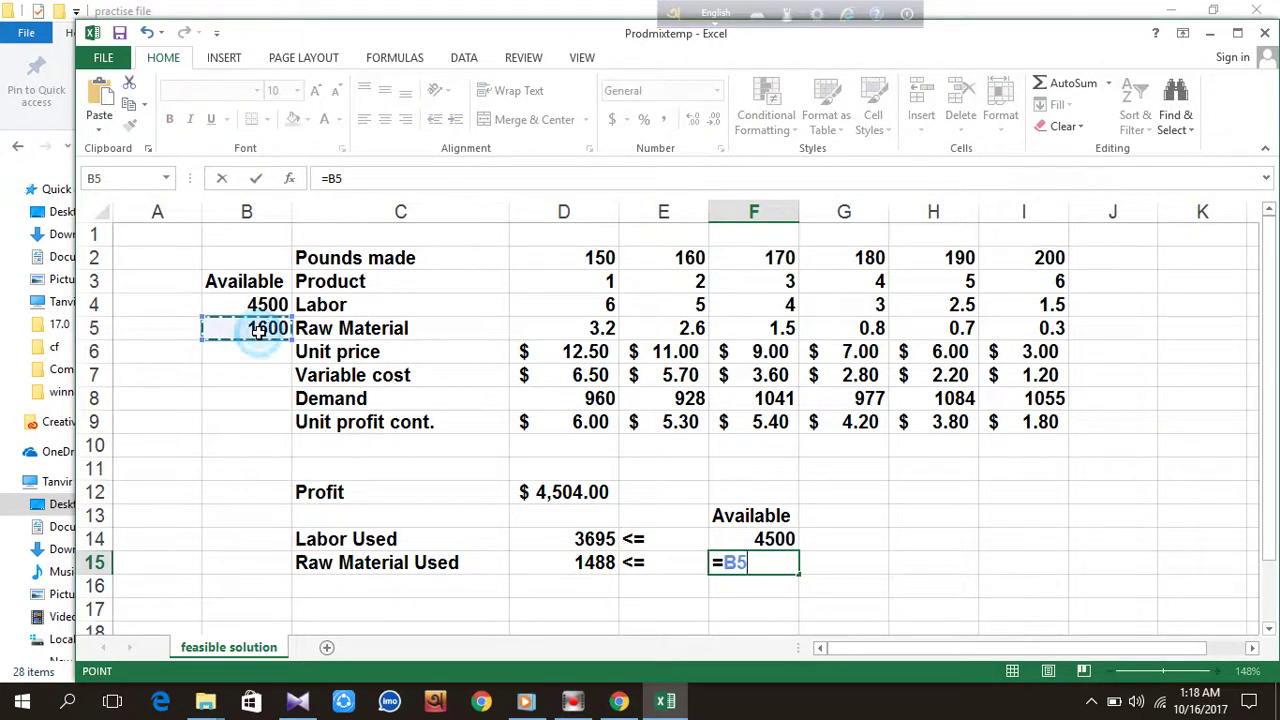
key("Return")
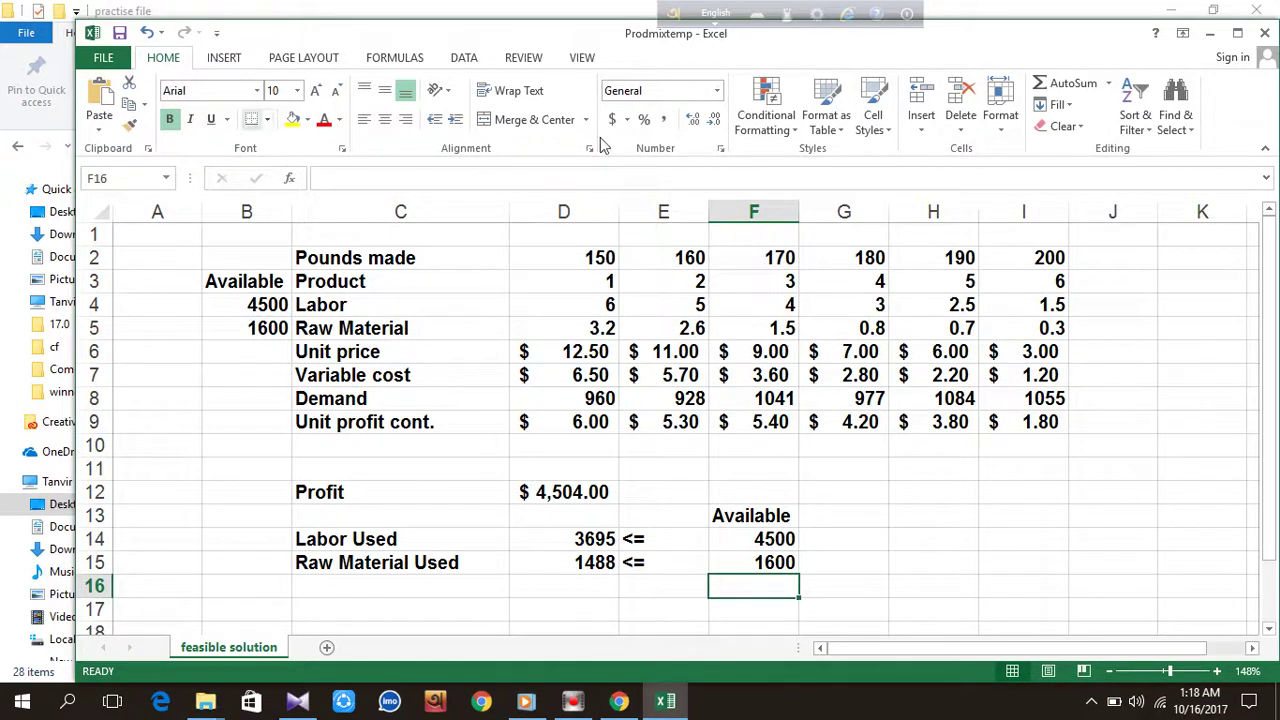
Maximize the workbook window and confirm Solver Add-in is active under Options > Add-ins.
left_click(1237, 35)
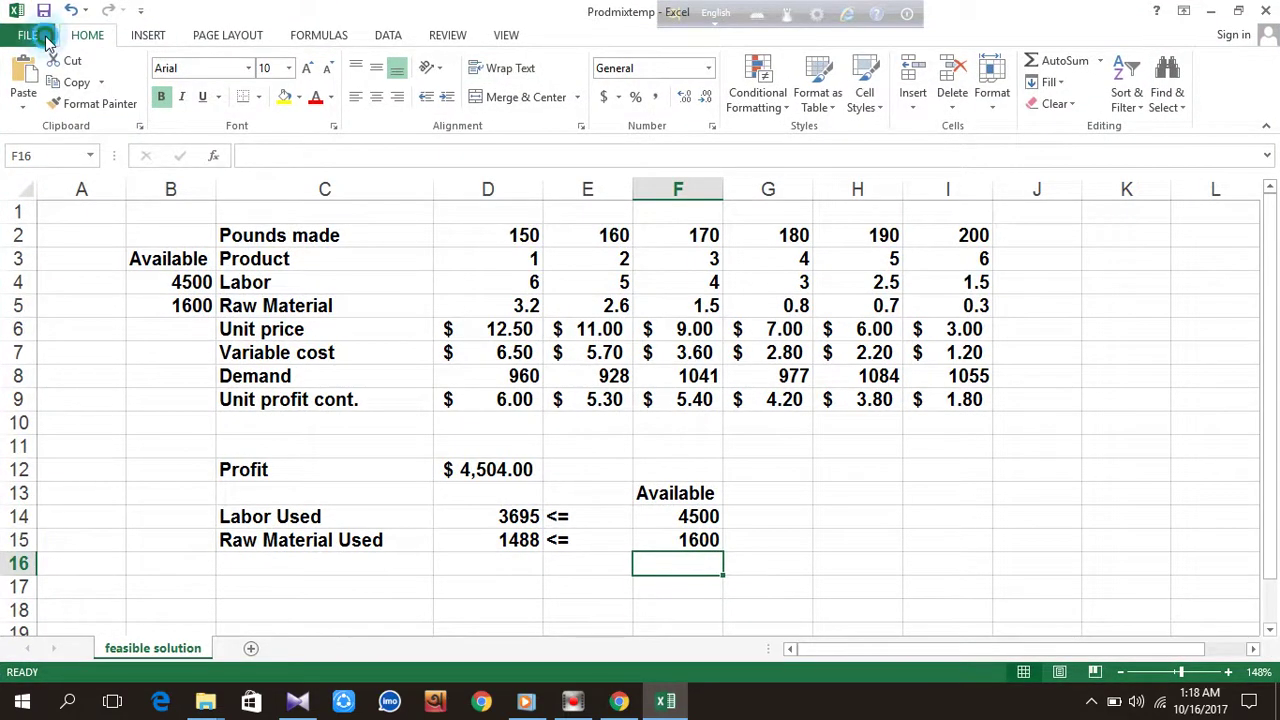
left_click(45, 38)
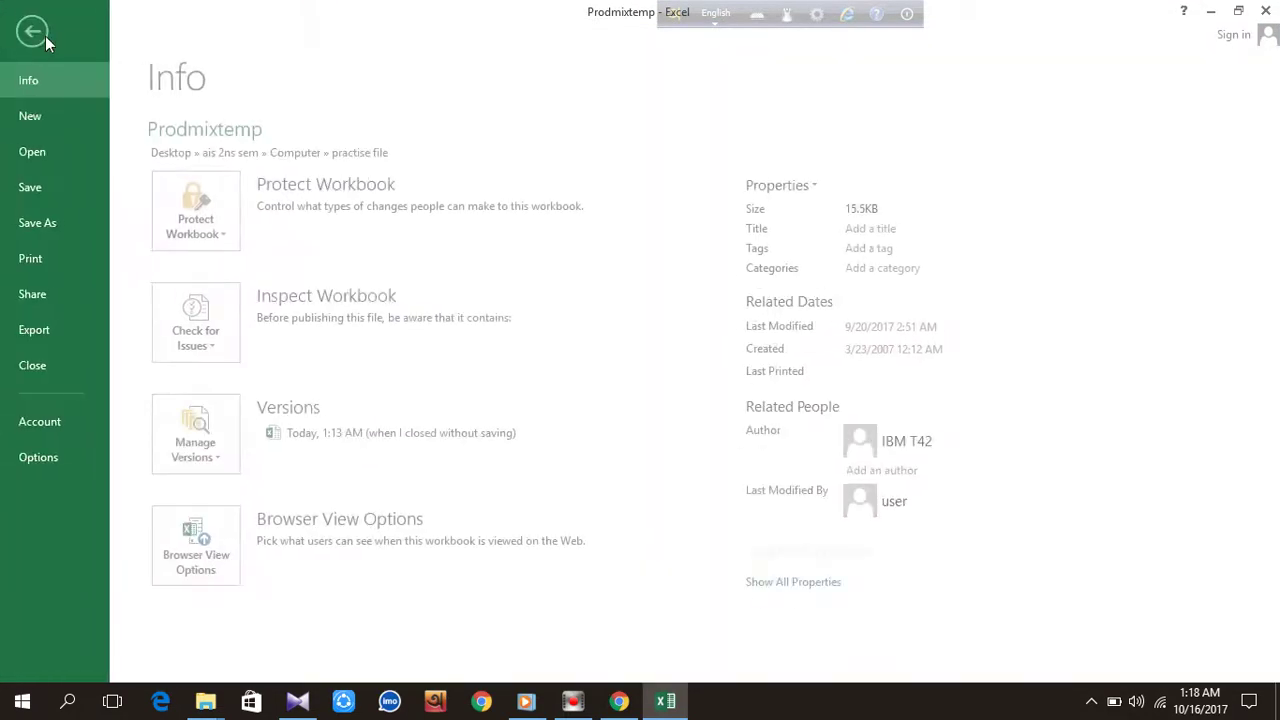
left_click(54, 452)
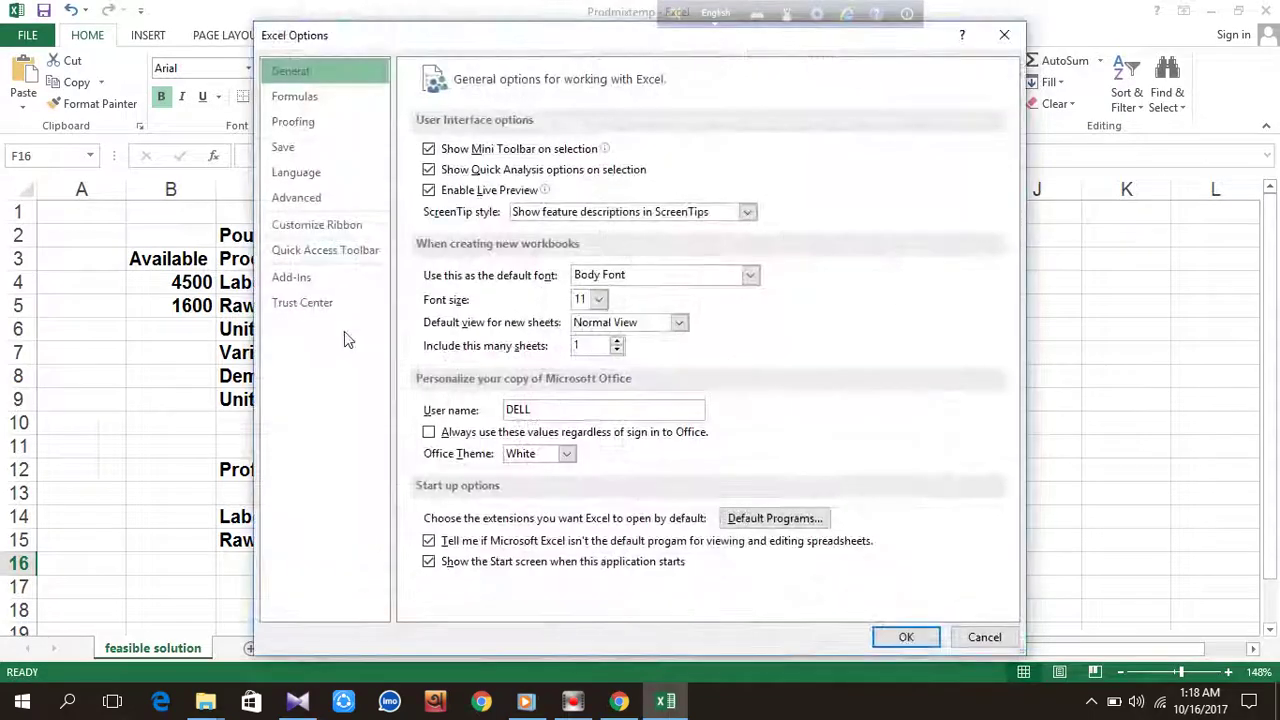
left_click(320, 284)
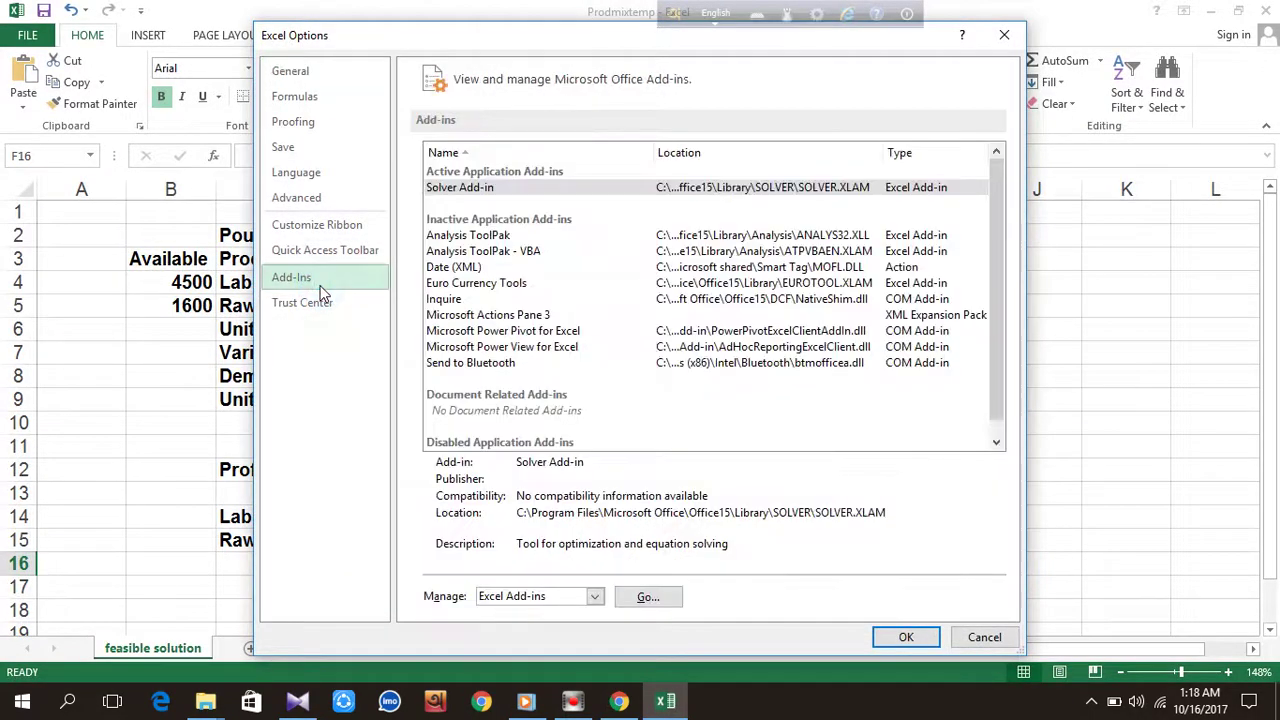
left_click(538, 195)
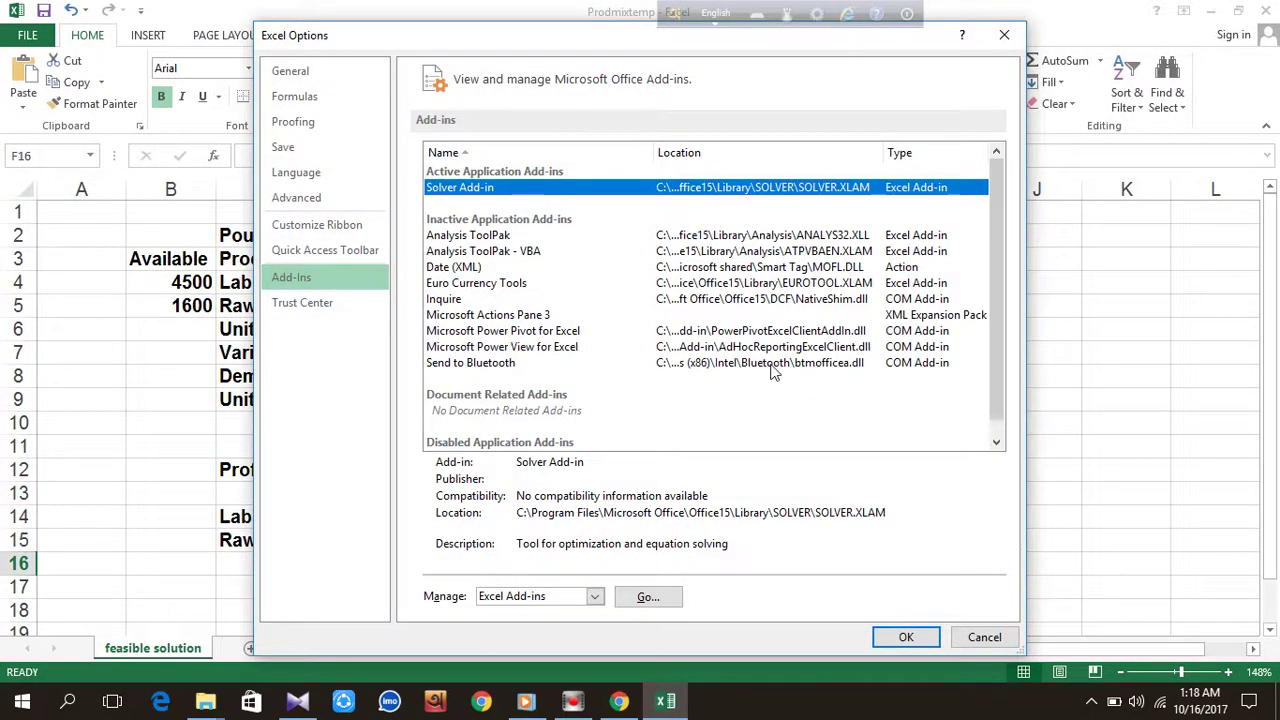
left_click(906, 637)
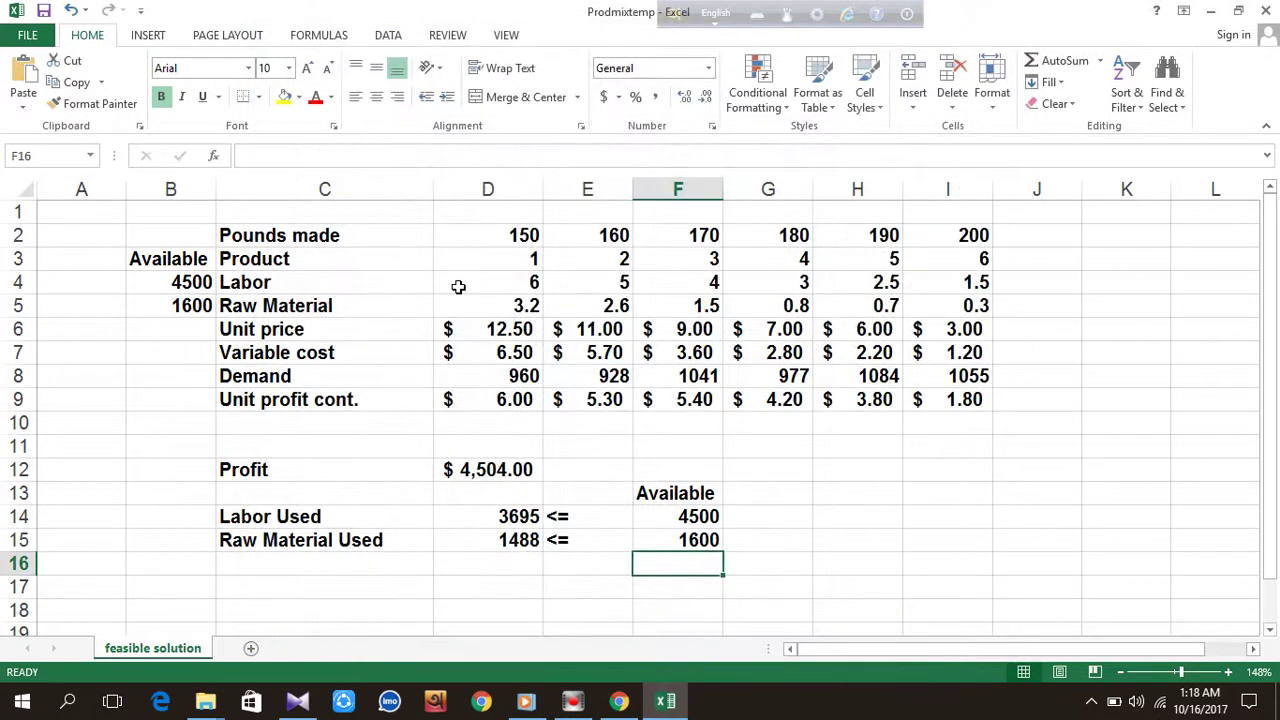
In Solver, set objective $D$12 to Max with changing cells $D$2:$I$2.
left_click(402, 40)
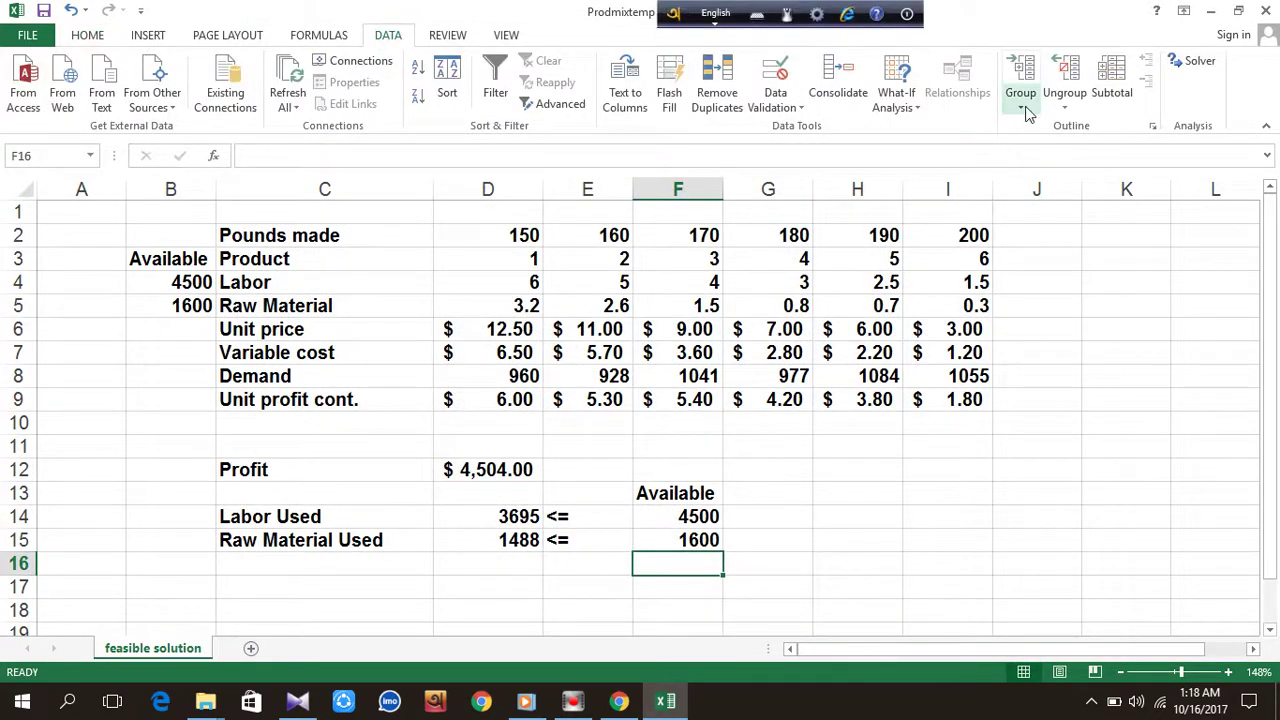
left_click(1200, 72)
left_click(845, 104)
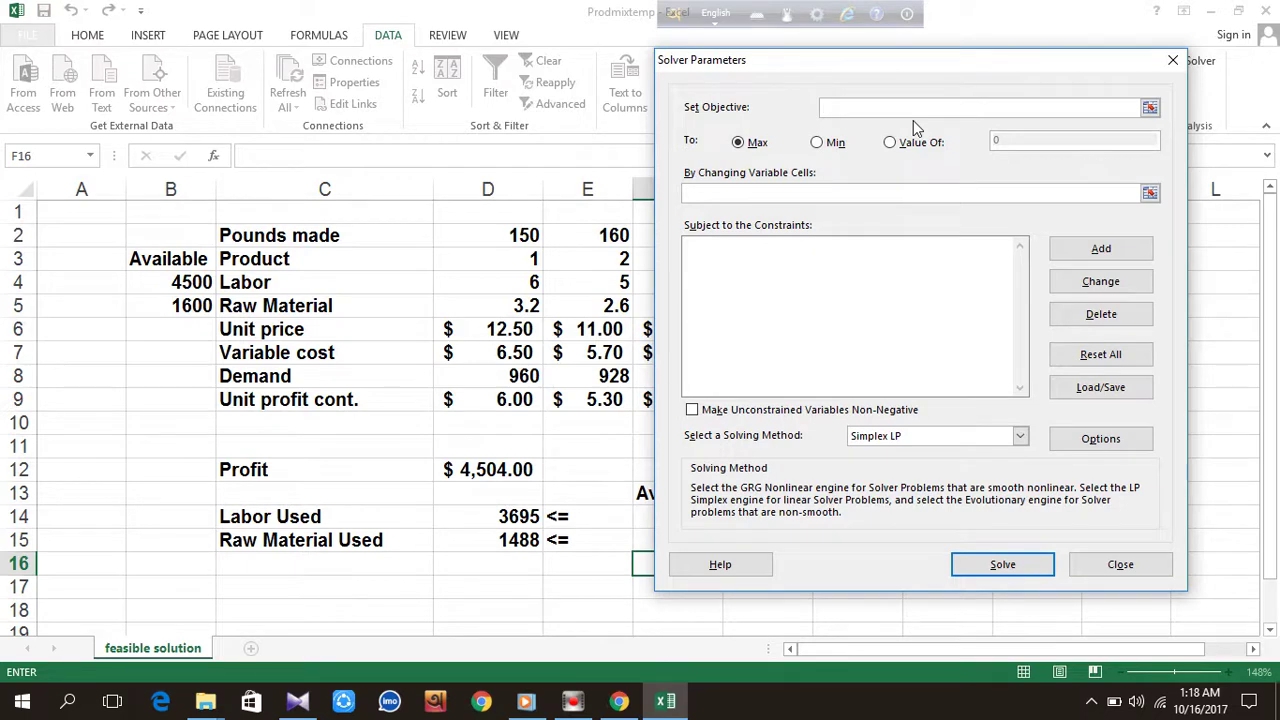
left_click(481, 470)
key("Return")
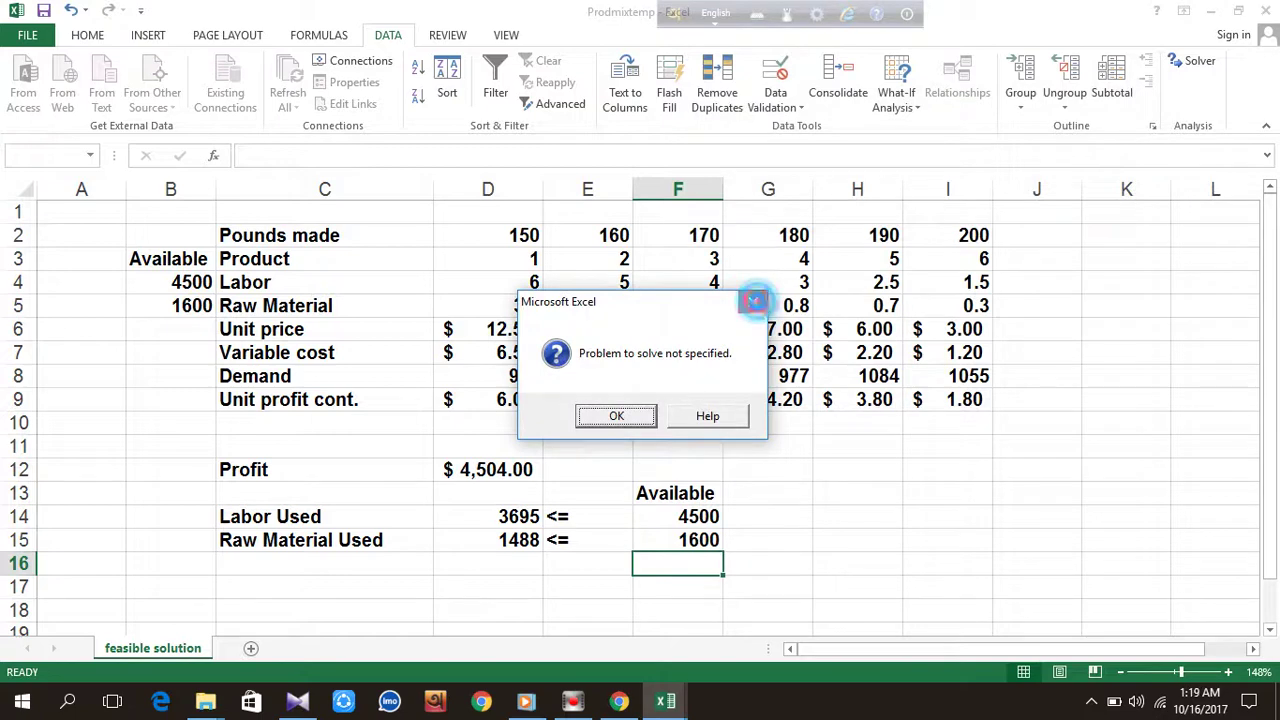
left_click(753, 301)
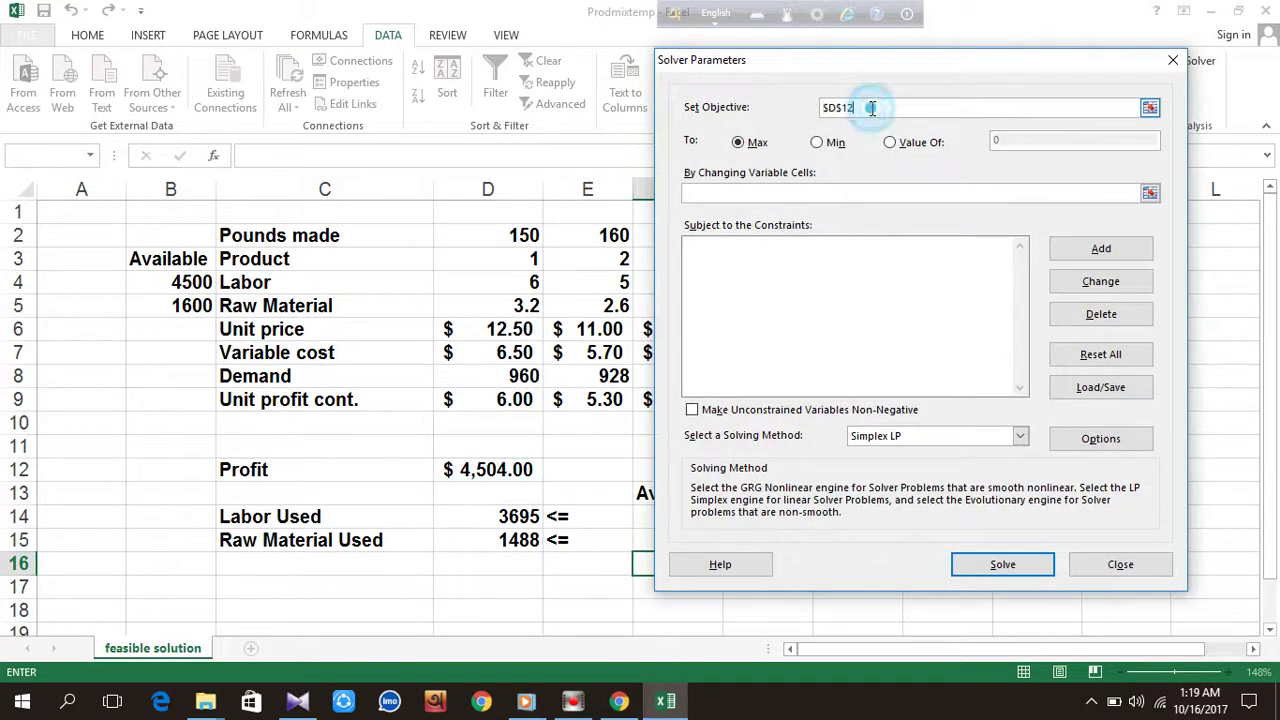
left_click(755, 143)
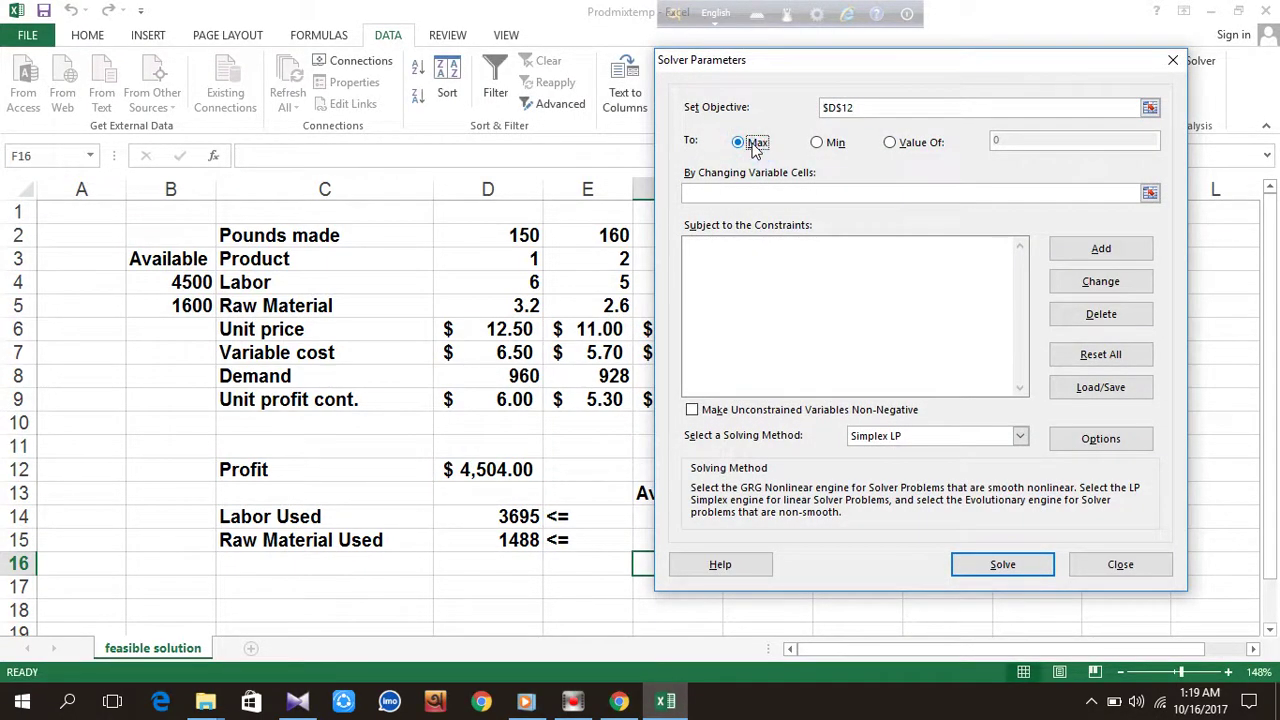
left_click(708, 193)
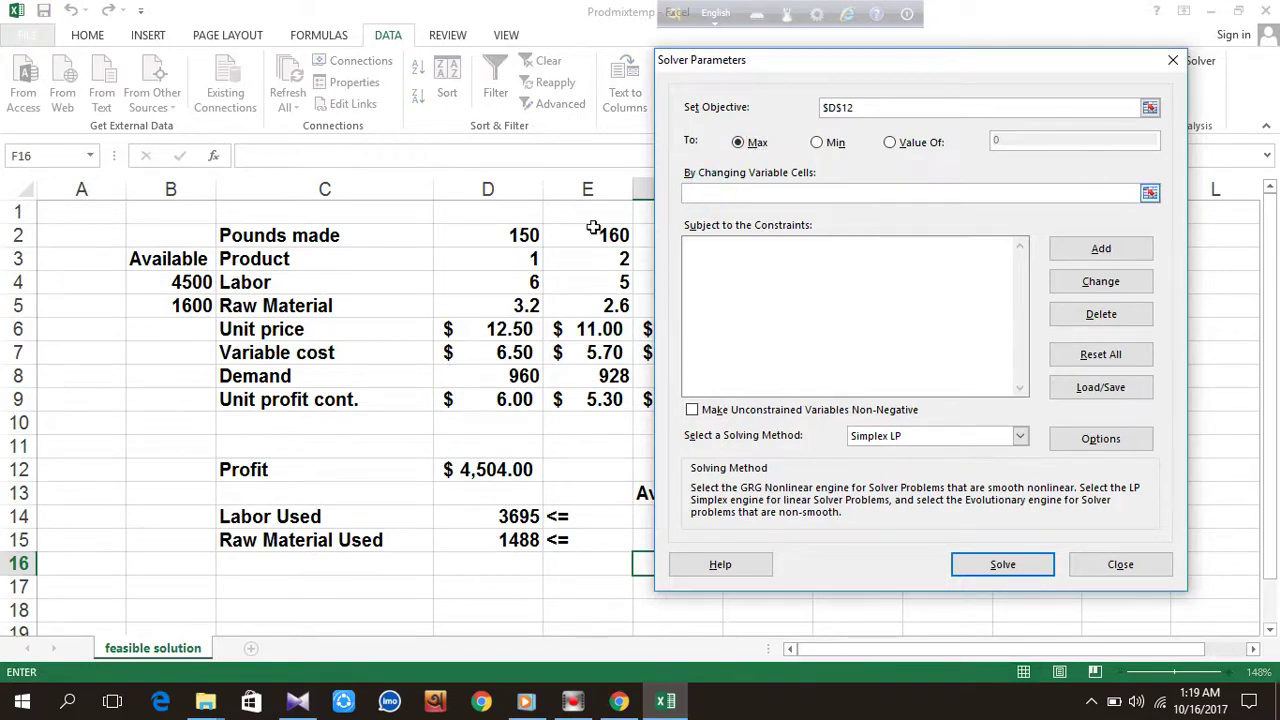
left_click_drag(515, 236, 941, 236)
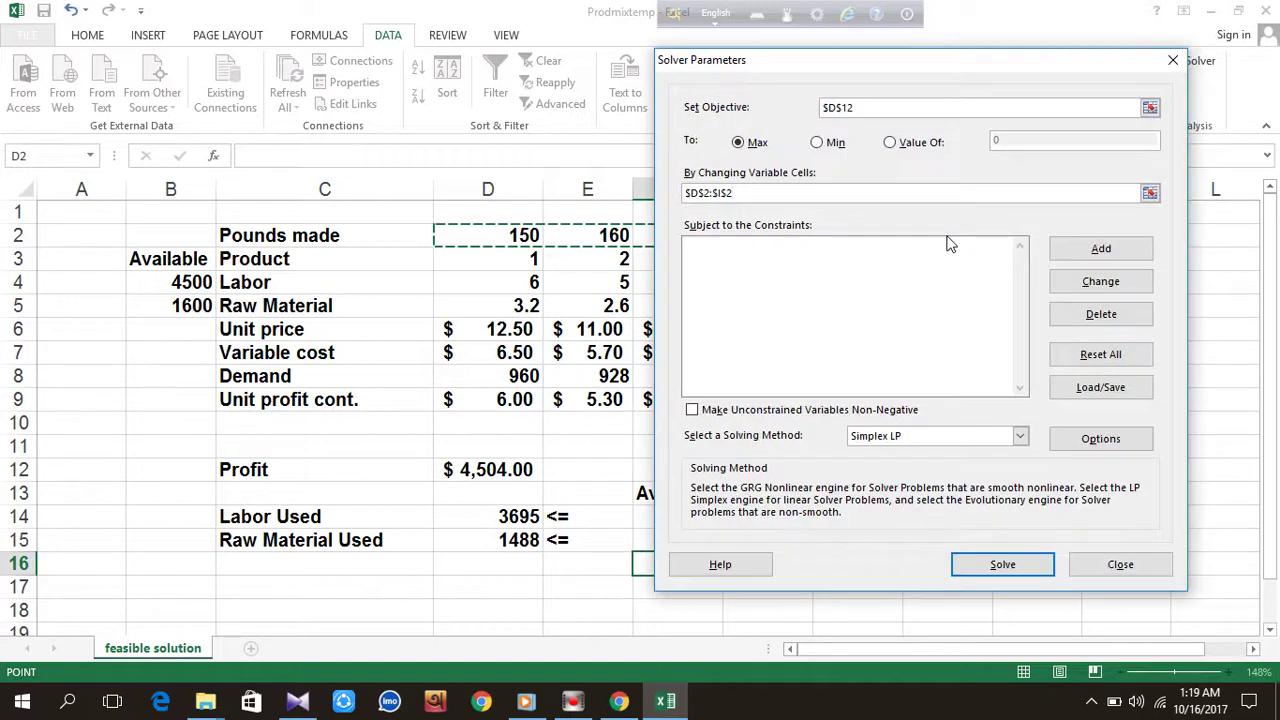
Add Solver constraints $D$2:$I$2 <= $D$8:$I$8 and $D$14:$D$15 <= $F$14:$F$15.
left_click(1101, 250)
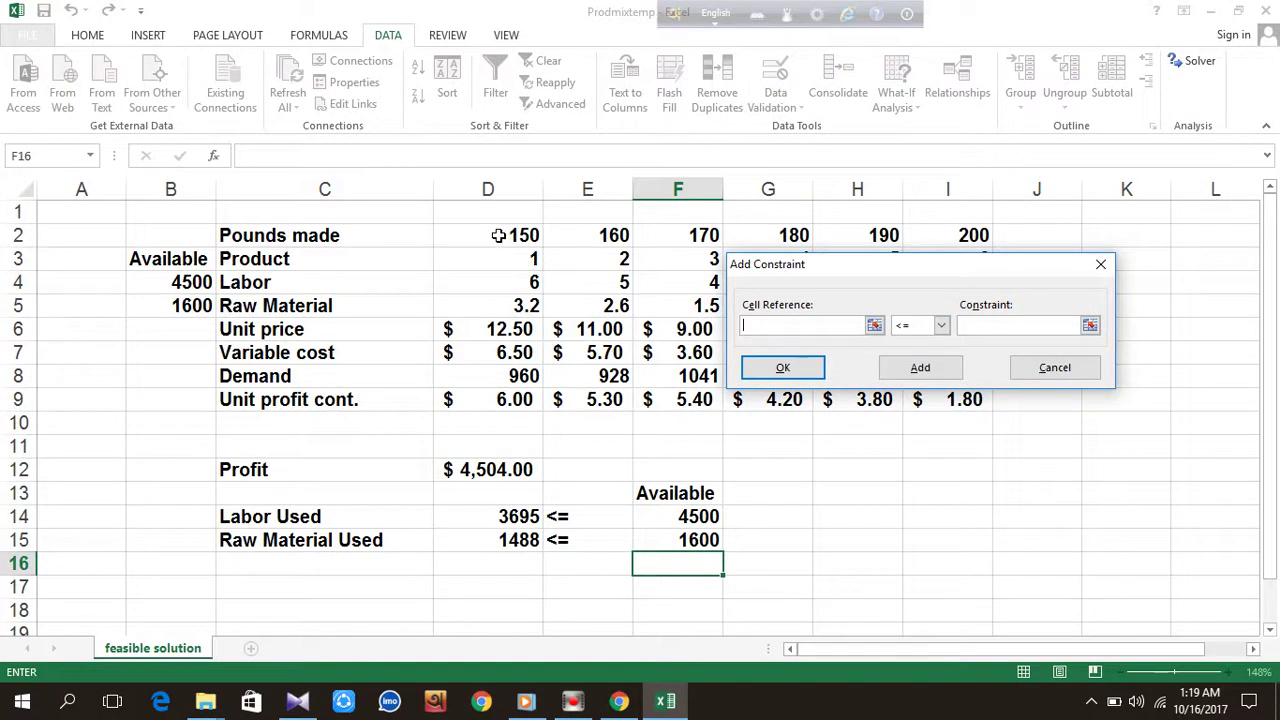
left_click_drag(498, 236, 777, 234)
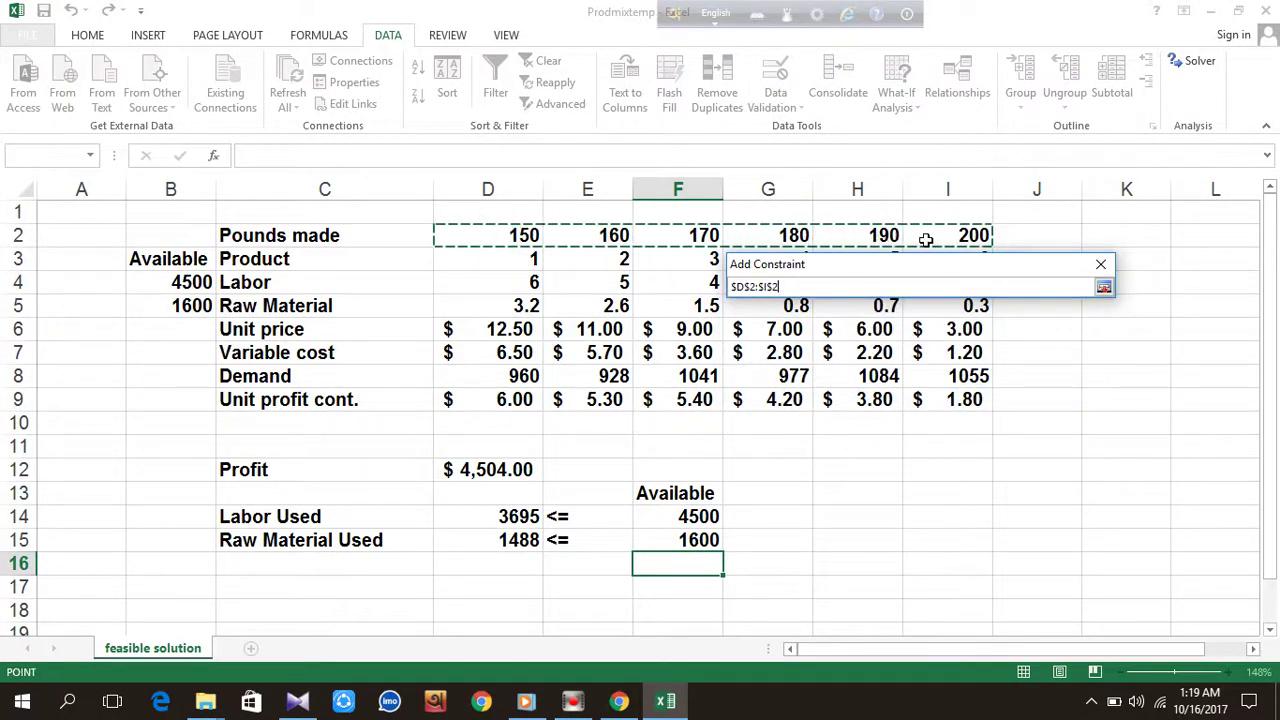
left_click_drag(777, 234, 926, 242)
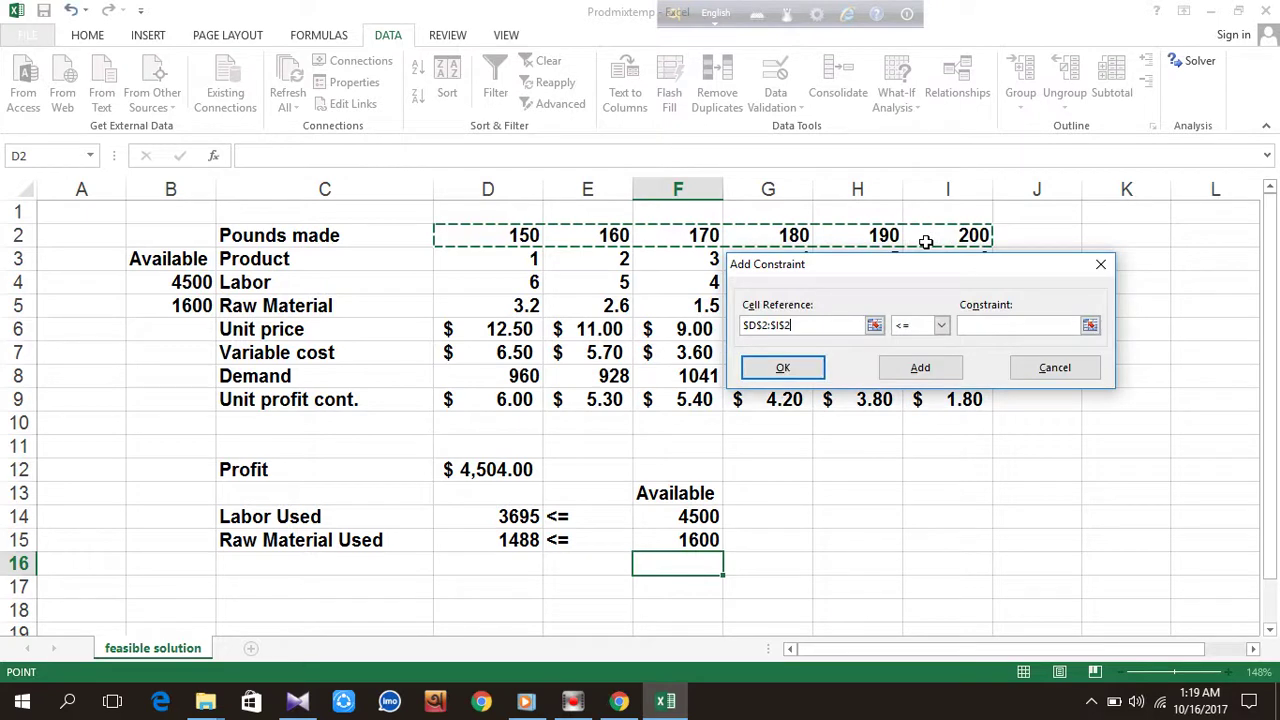
left_click(984, 325)
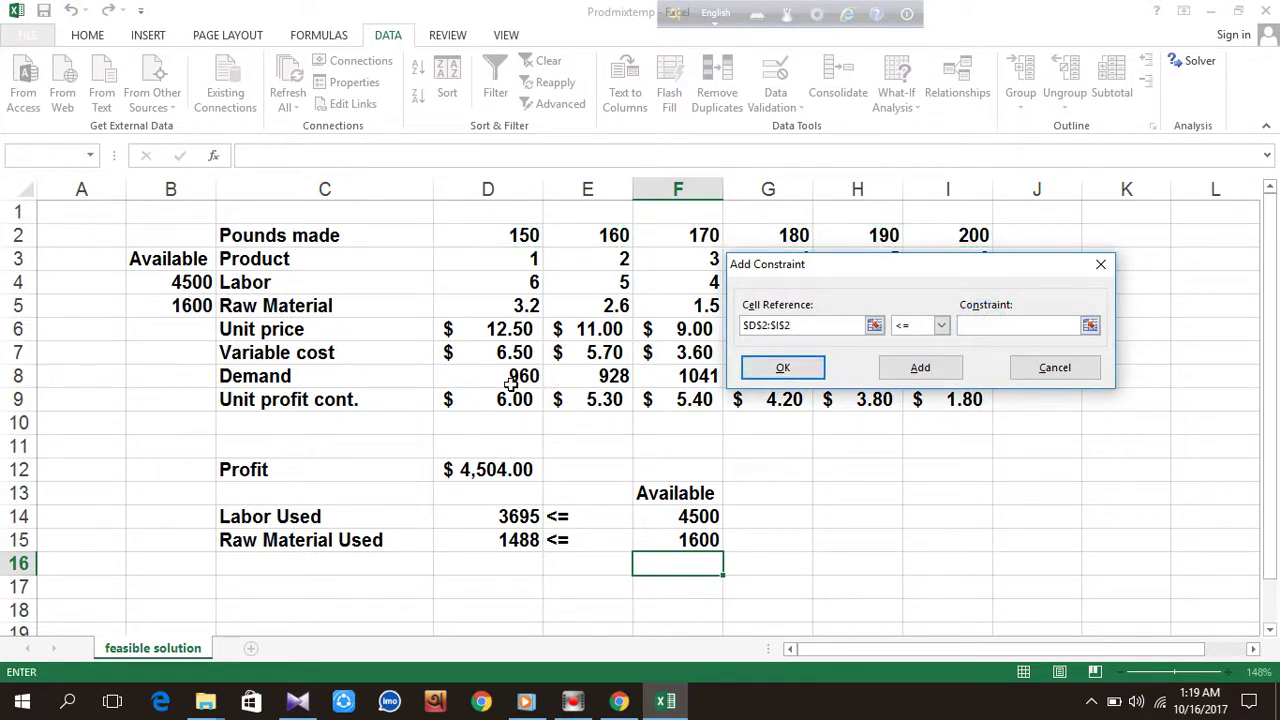
left_click_drag(511, 378, 958, 377)
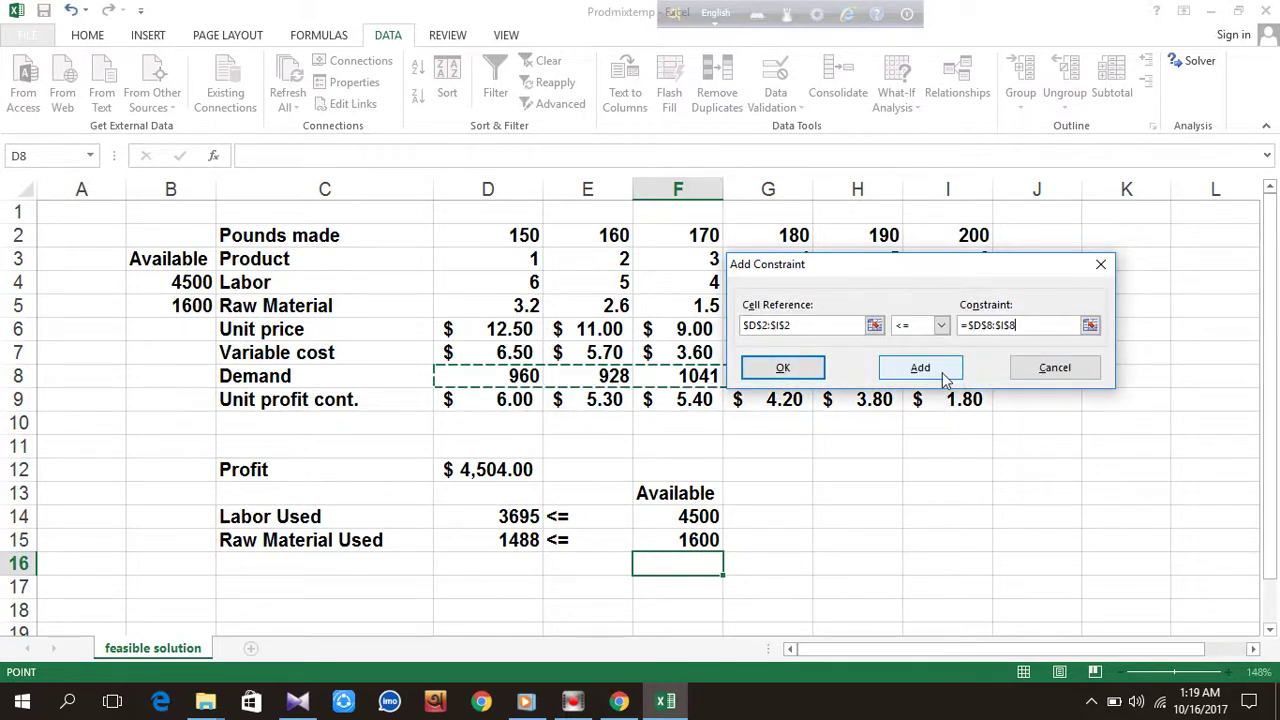
left_click(945, 378)
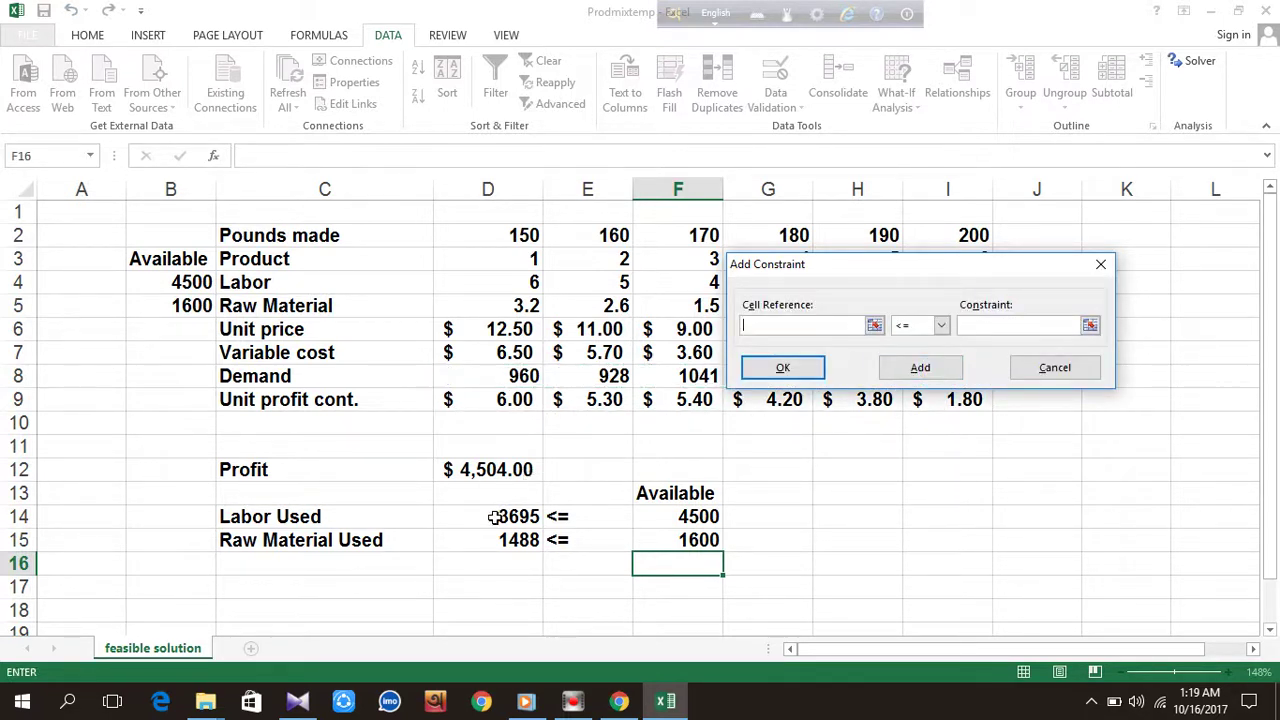
left_click_drag(493, 516, 508, 540)
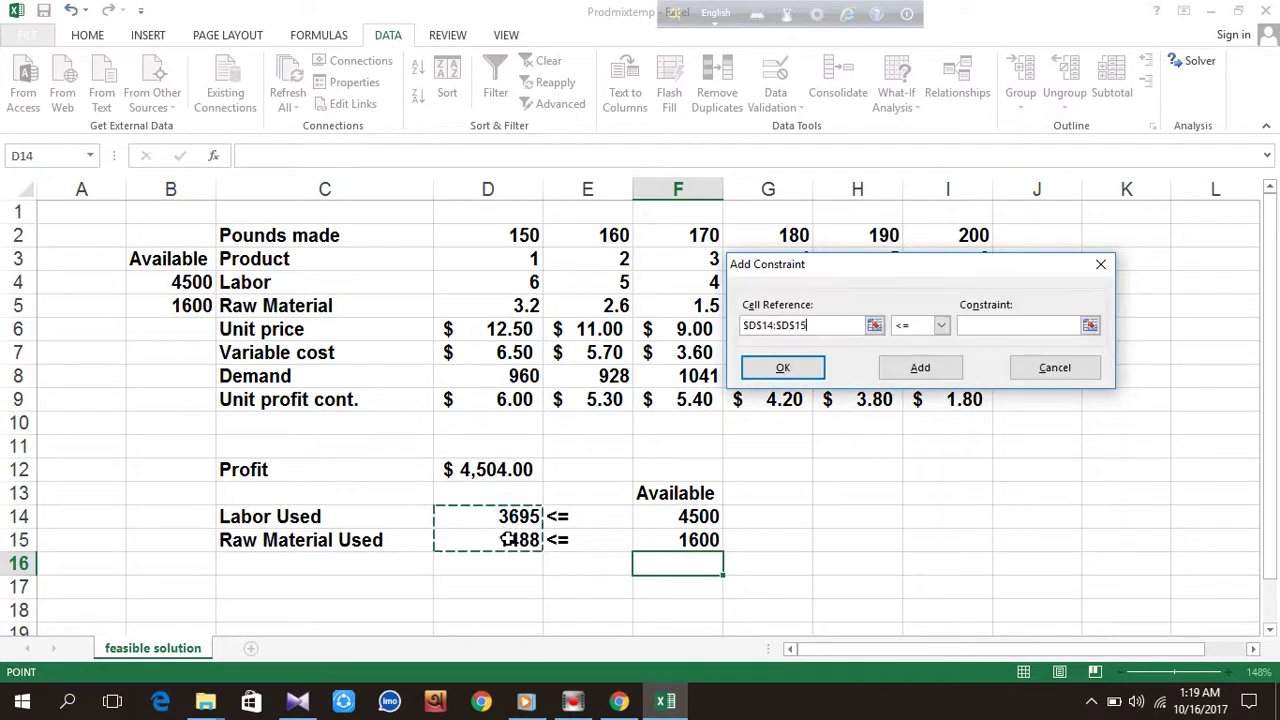
left_click(998, 324)
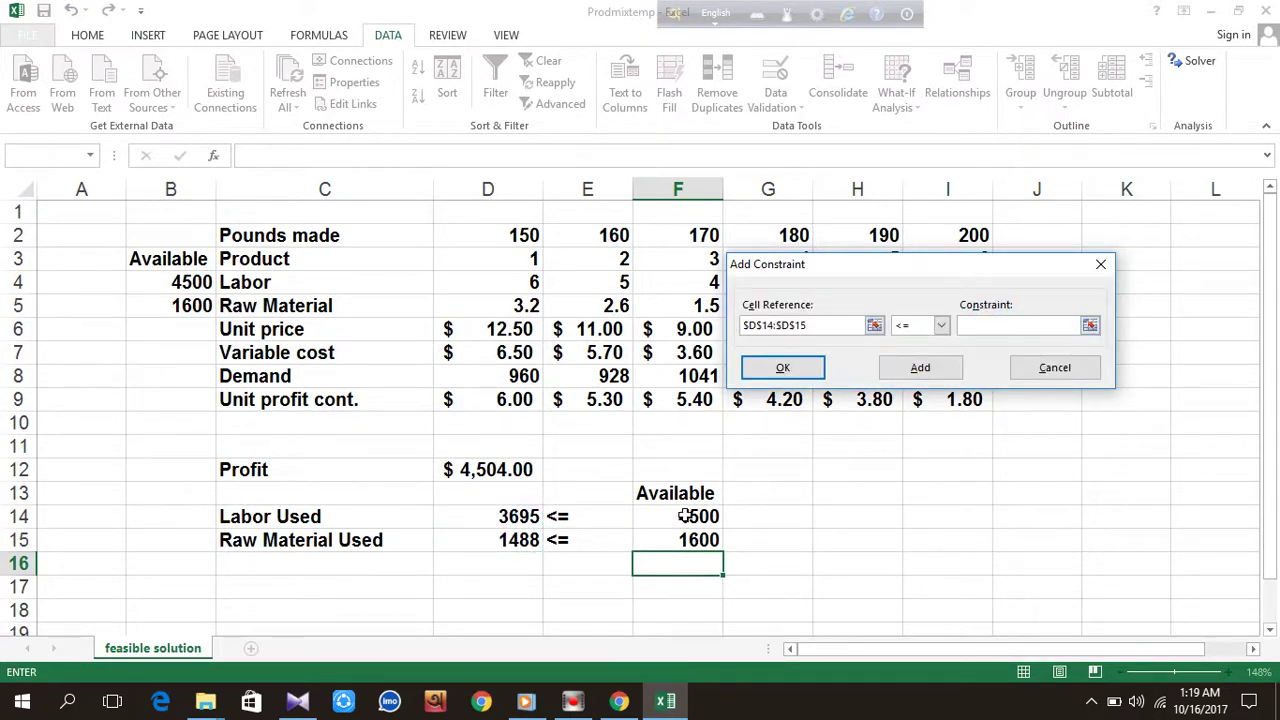
left_click_drag(686, 516, 694, 540)
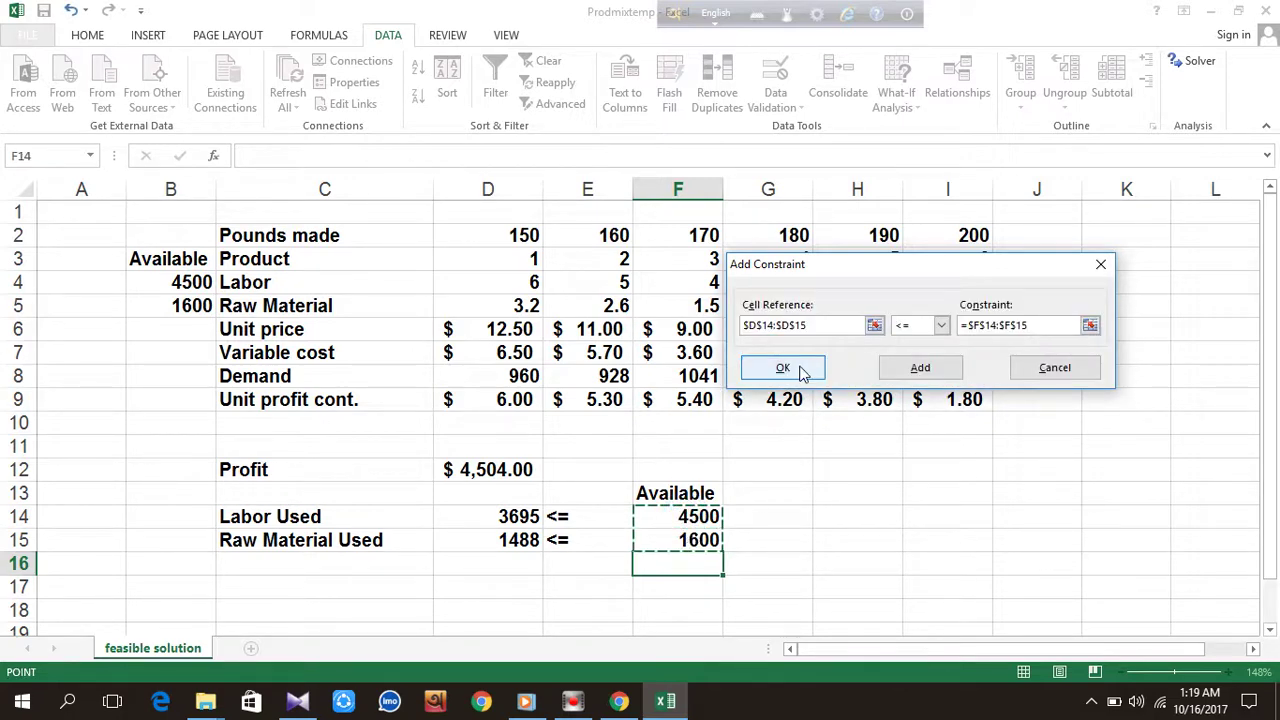
left_click(783, 368)
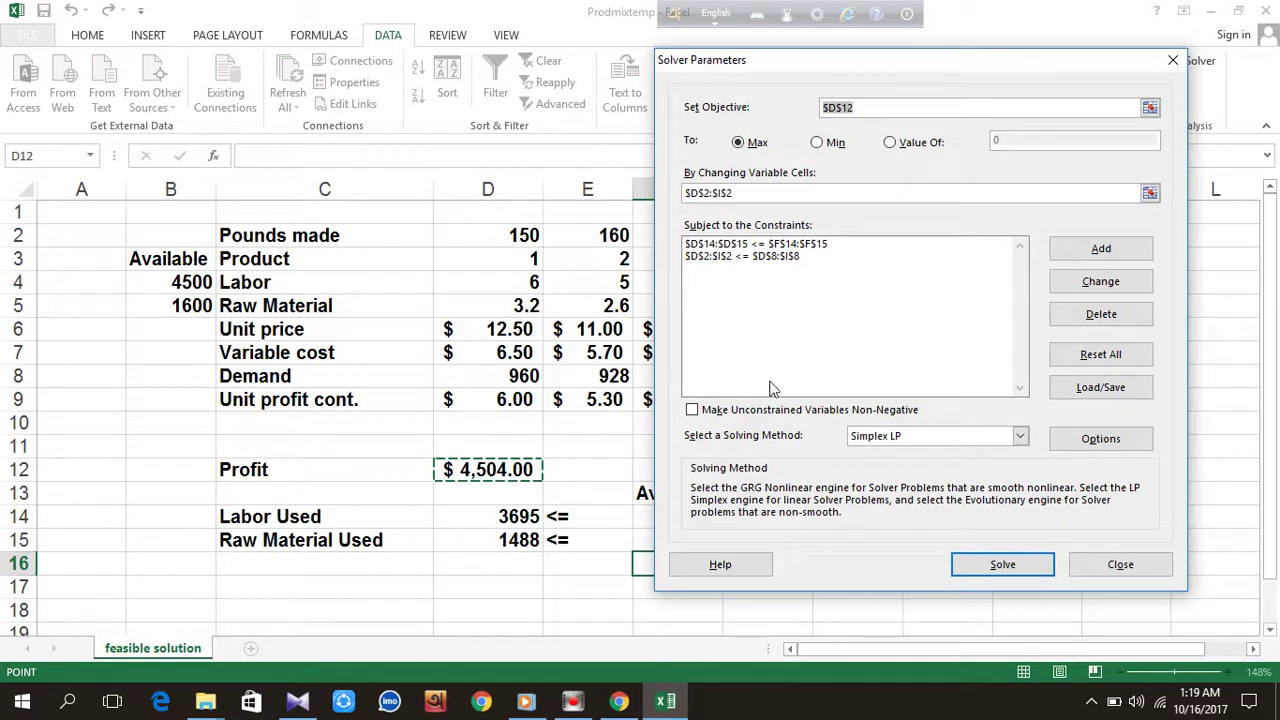
Solve with non-negative variables and keep the result: G2 596.6667, H2 1084, profit $6,625.20.
left_click(705, 418)
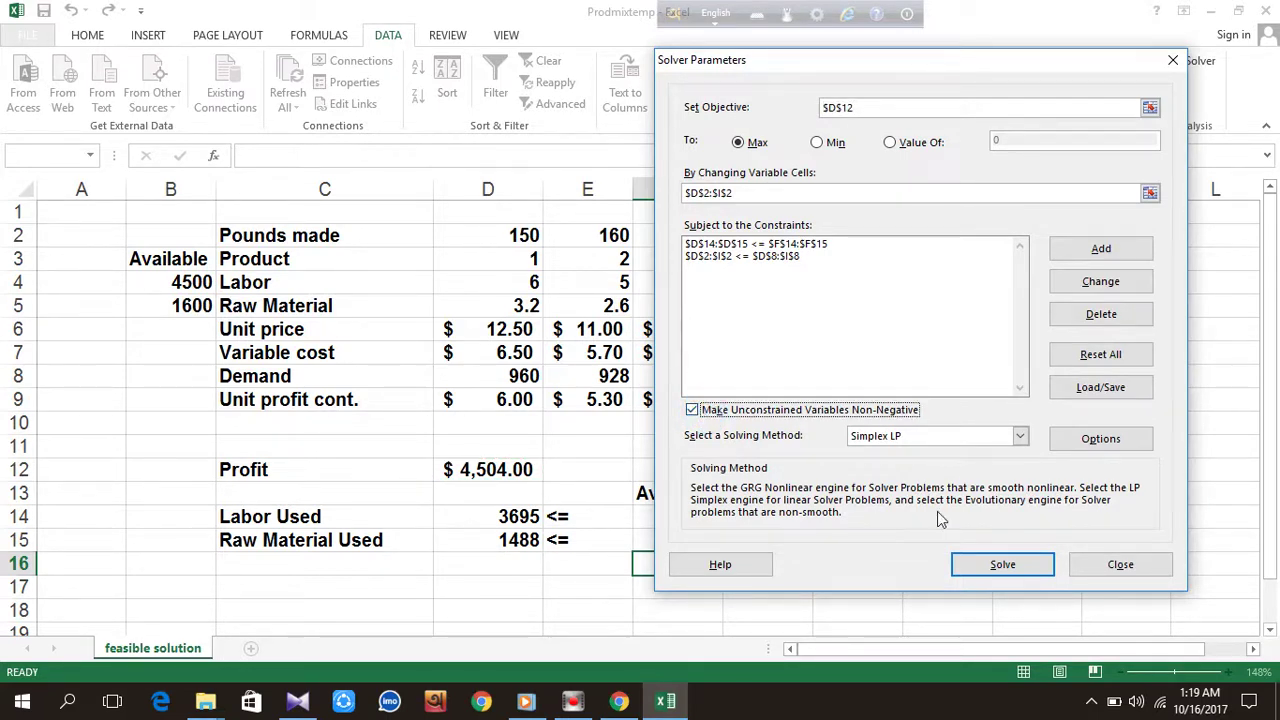
left_click(1004, 563)
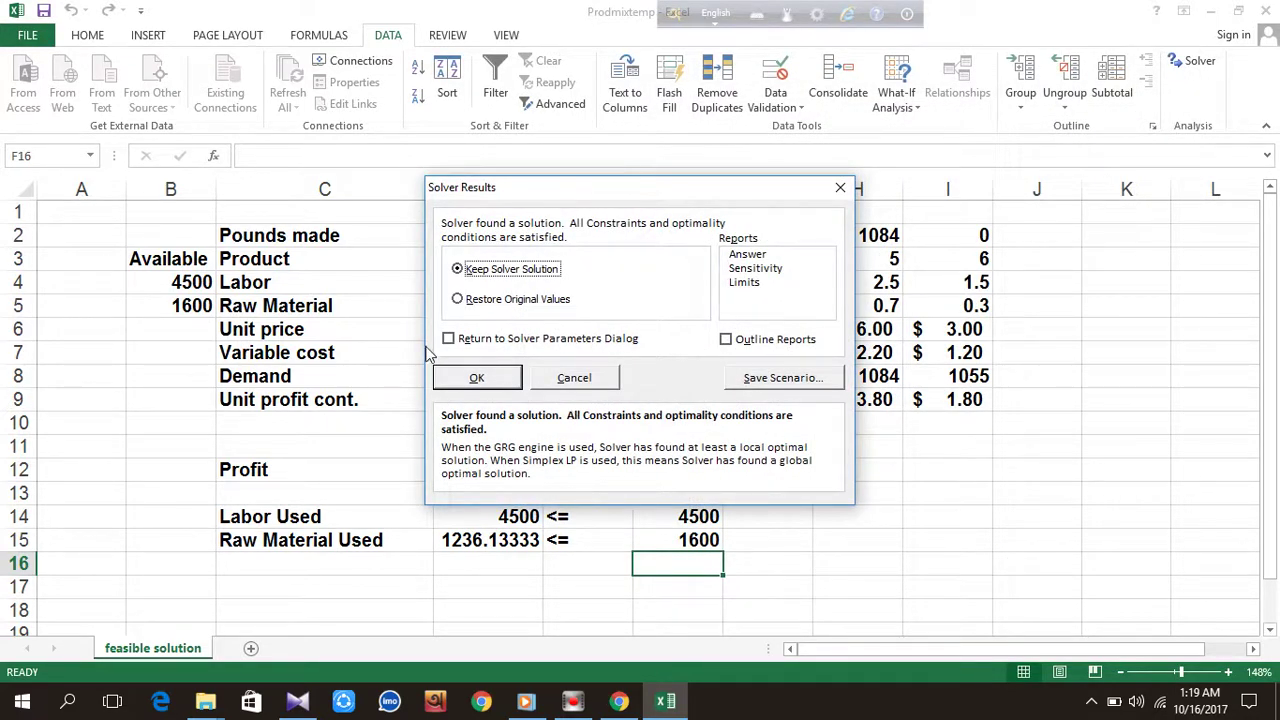
left_click(478, 378)
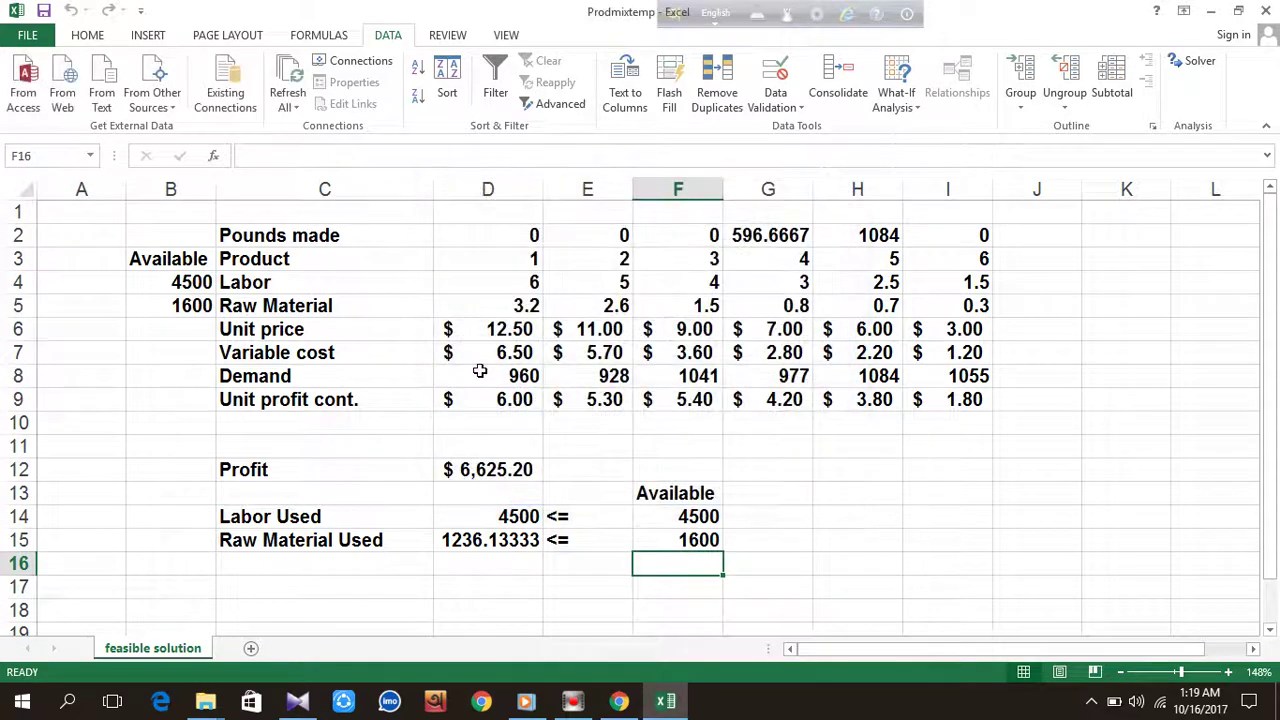
left_click(502, 472)
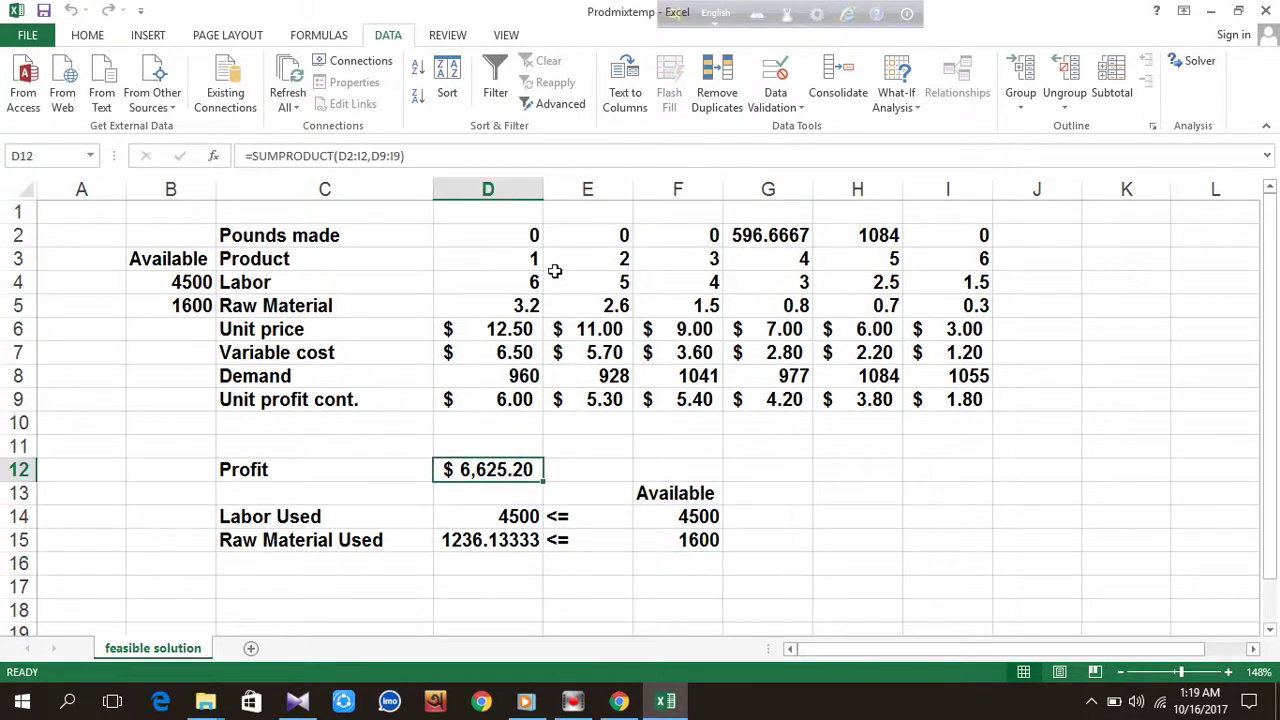